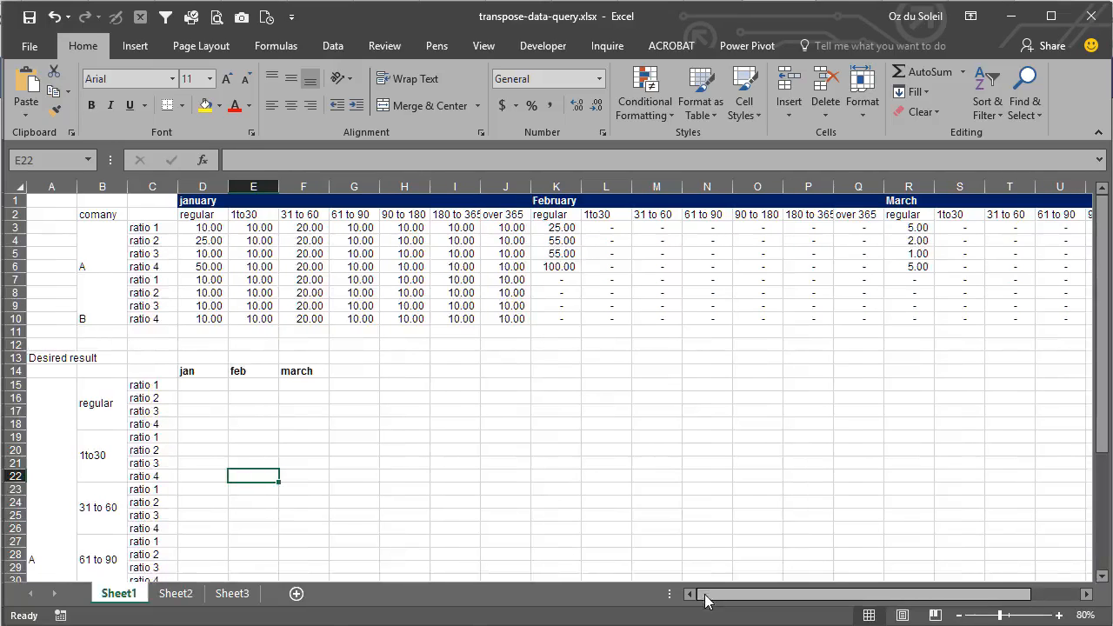
# - Minimize the original workbook to reach transpose-data-query - Oz.xlsx, open its Table1 query for editing, and fit the Query Editor window on screen
pyautogui.moveTo(708, 598)
pyautogui.mouseDown()
pyautogui.moveTo(796, 601)
pyautogui.moveTo(688, 597)
pyautogui.mouseUp()
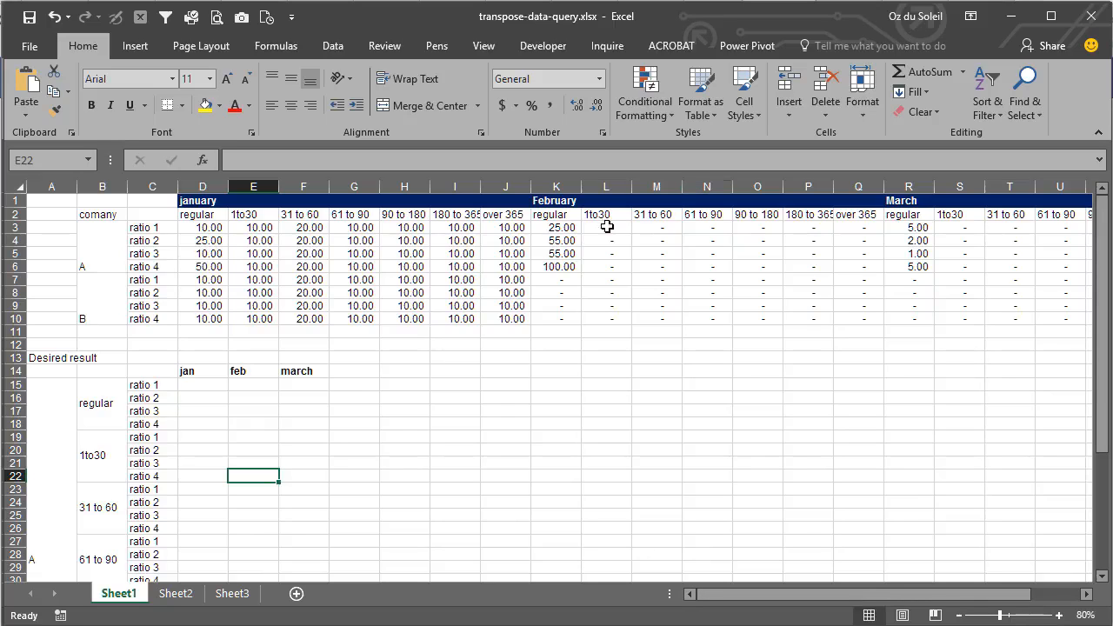
pyautogui.click(1010, 17)
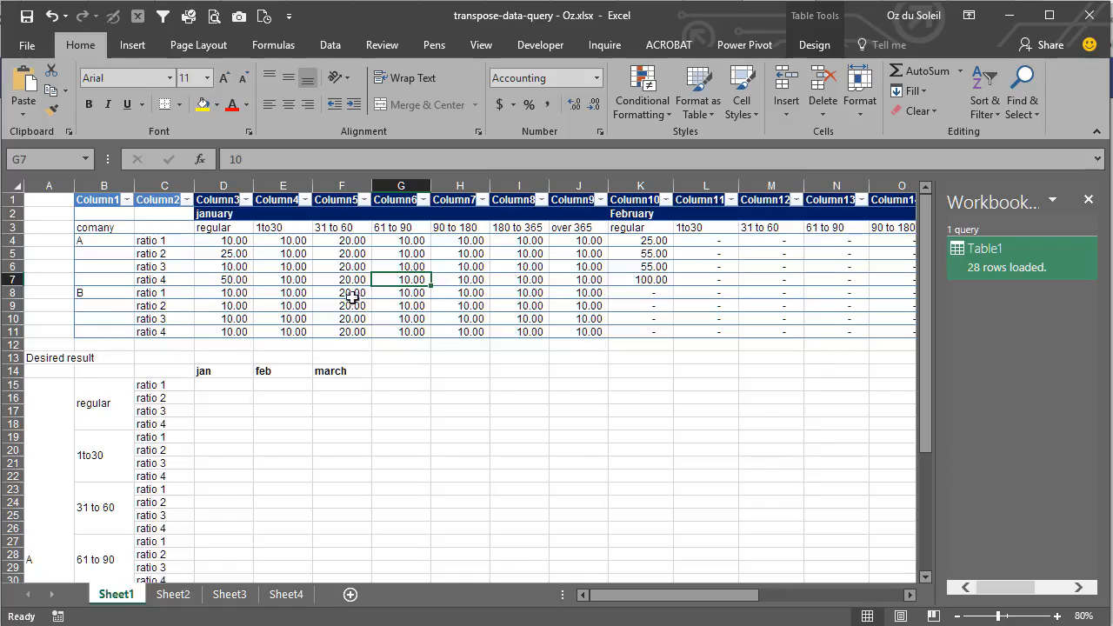
pyautogui.click(320, 49)
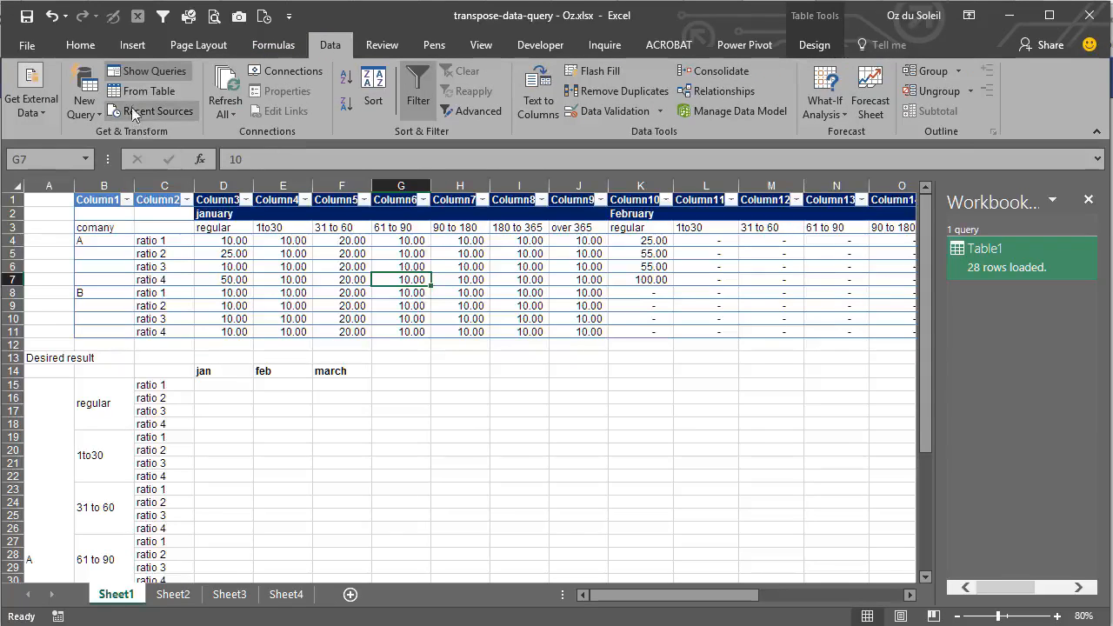
pyautogui.moveTo(1008, 258)
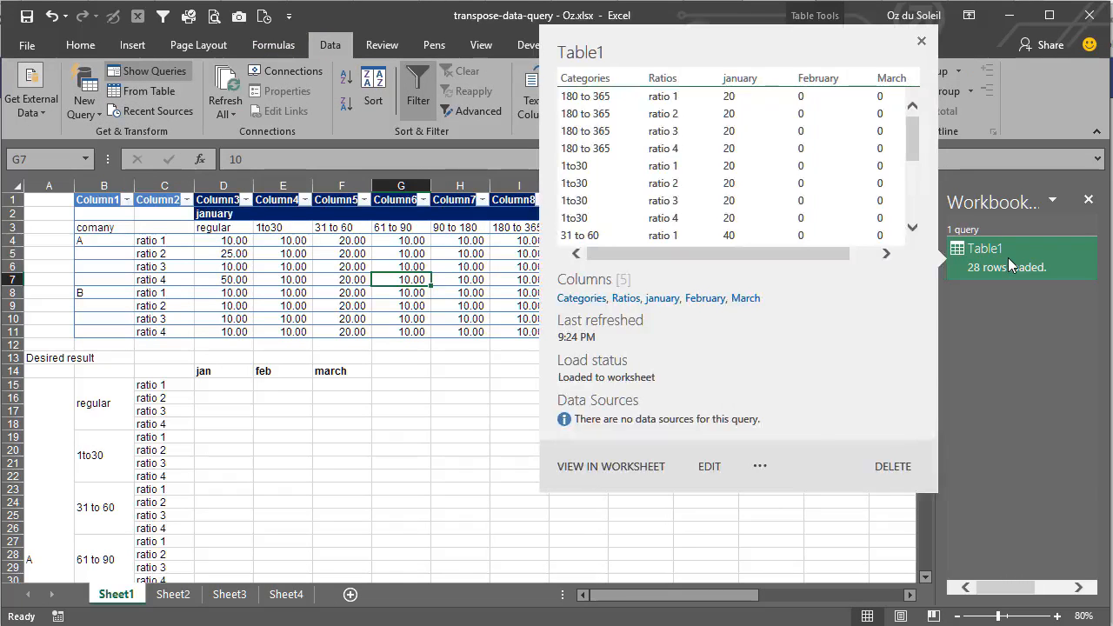
pyautogui.click(708, 467)
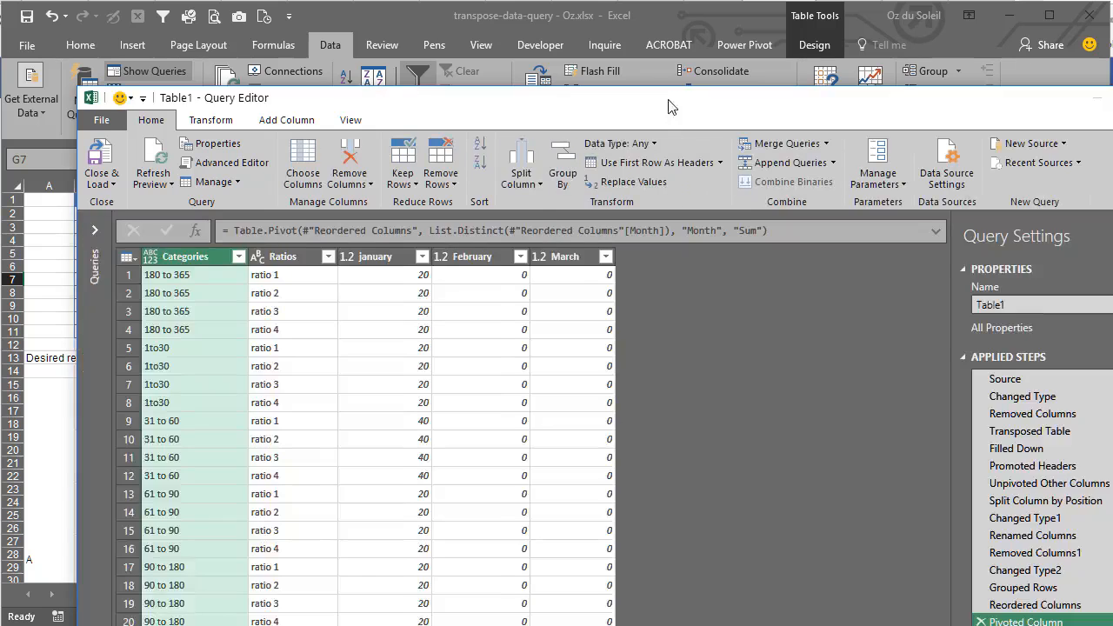
pyautogui.moveTo(668, 106); pyautogui.dragTo(608, 27)
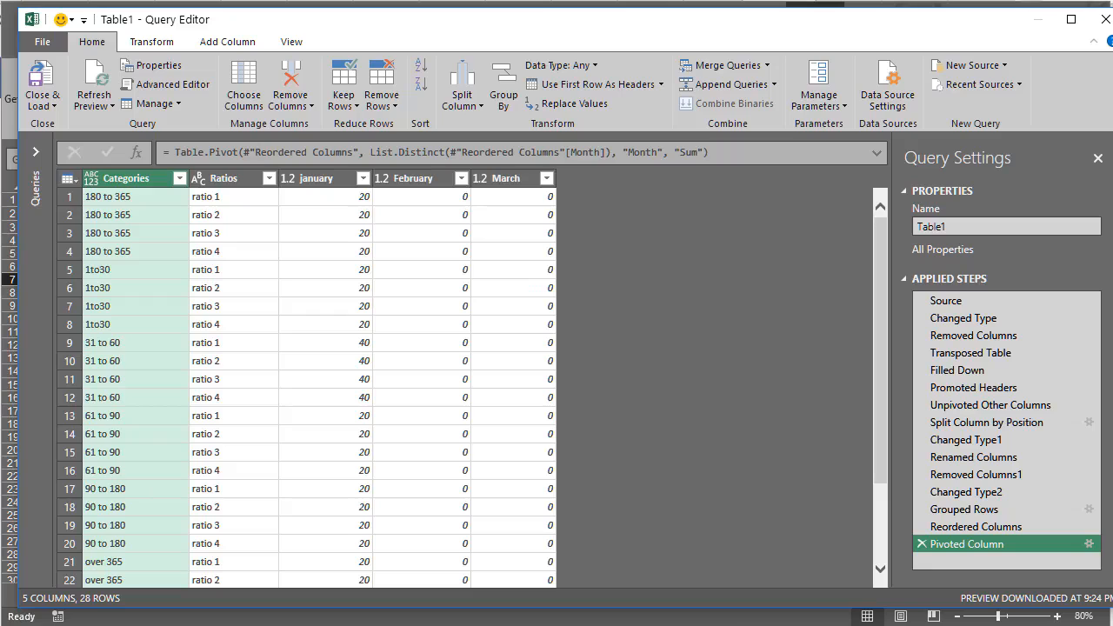
pyautogui.moveTo(1112, 530); pyautogui.dragTo(1094, 529)
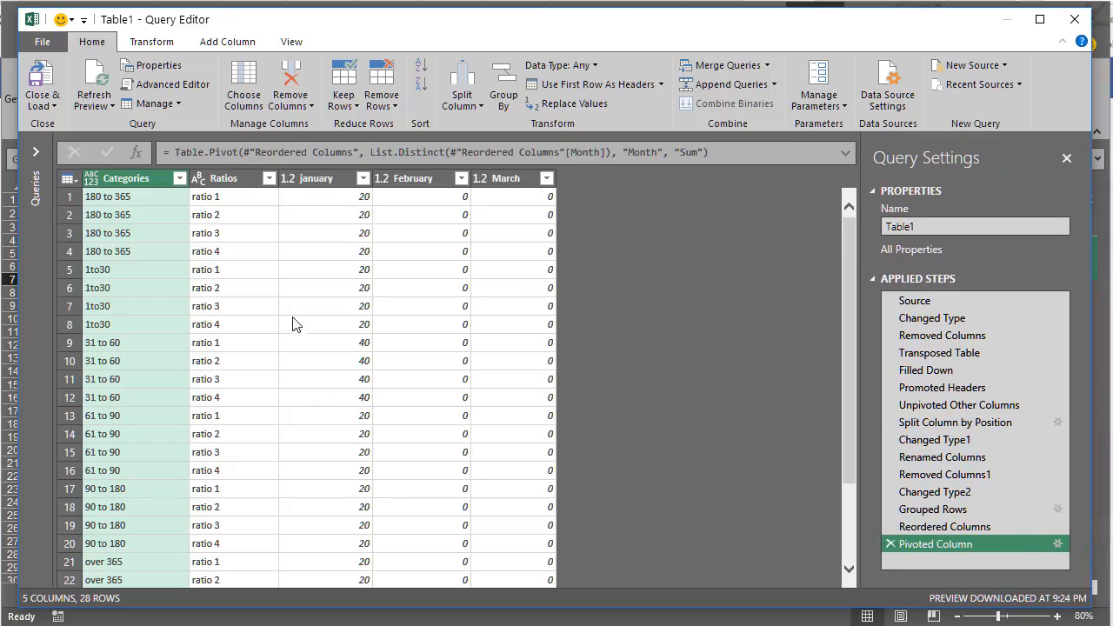
# - Review the Table1 query's data from Source through Changed Type, Removed Columns and Transposed Table, comparing the table before and after transposing
pyautogui.click(915, 301)
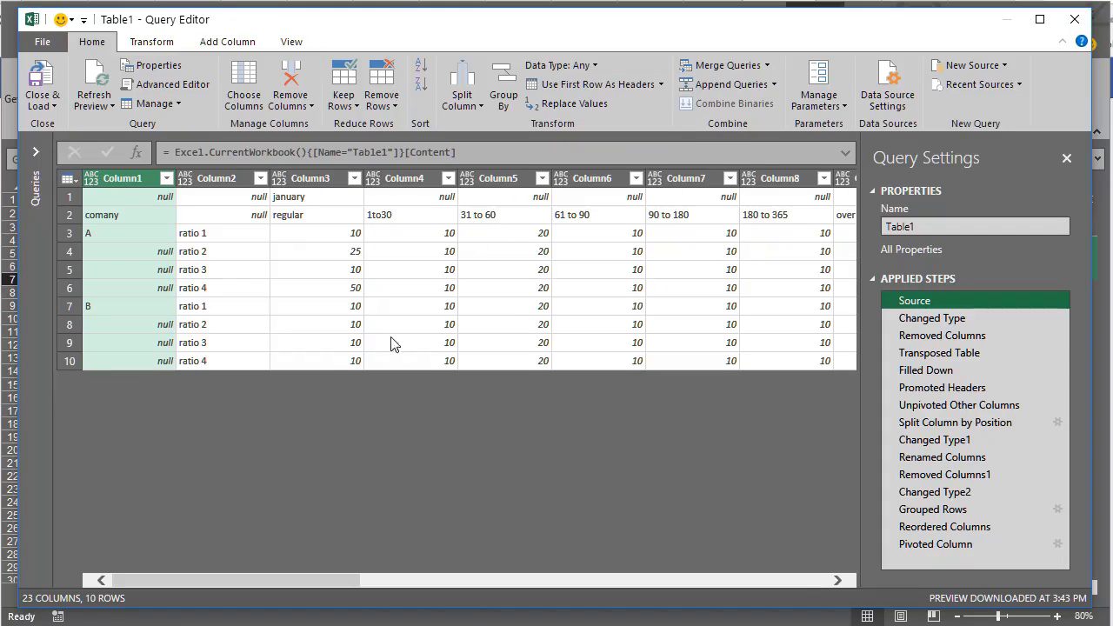
pyautogui.click(936, 320)
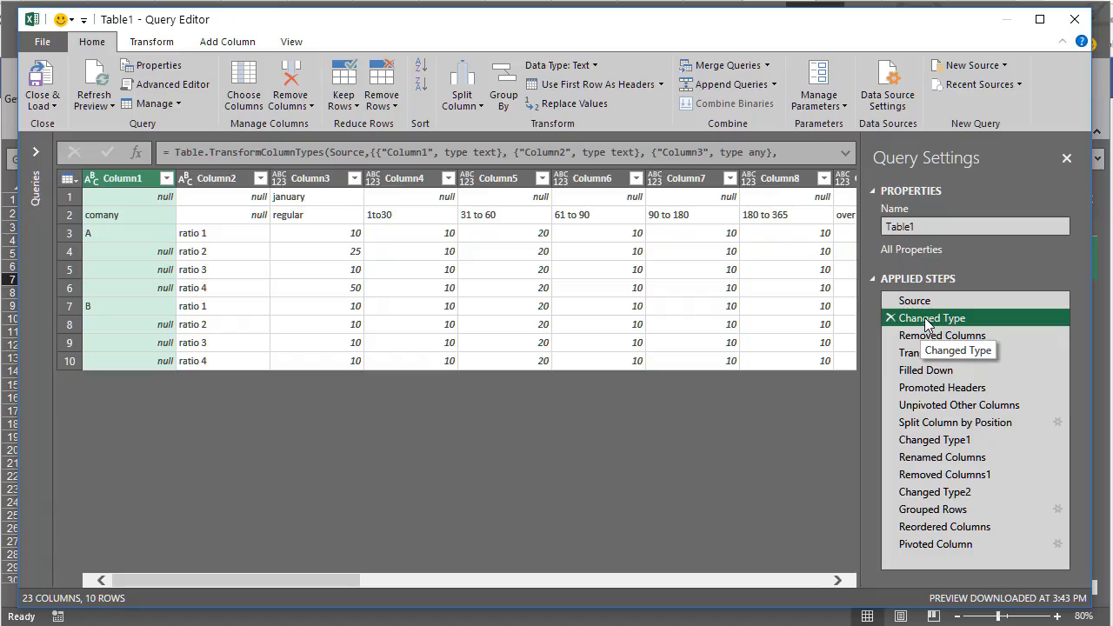
pyautogui.click(936, 336)
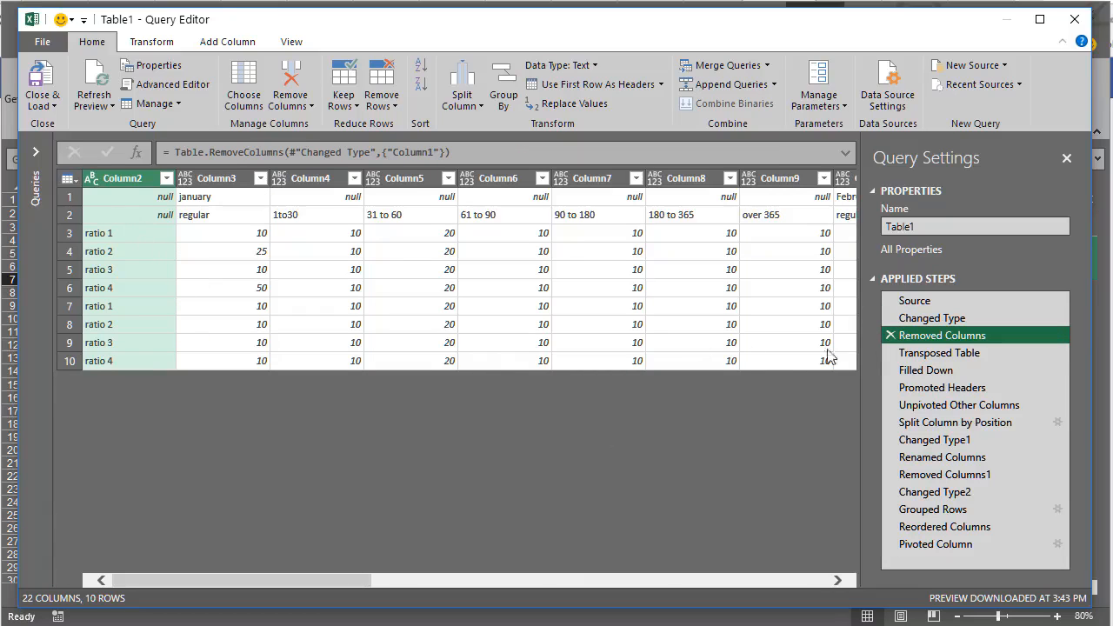
pyautogui.click(934, 354)
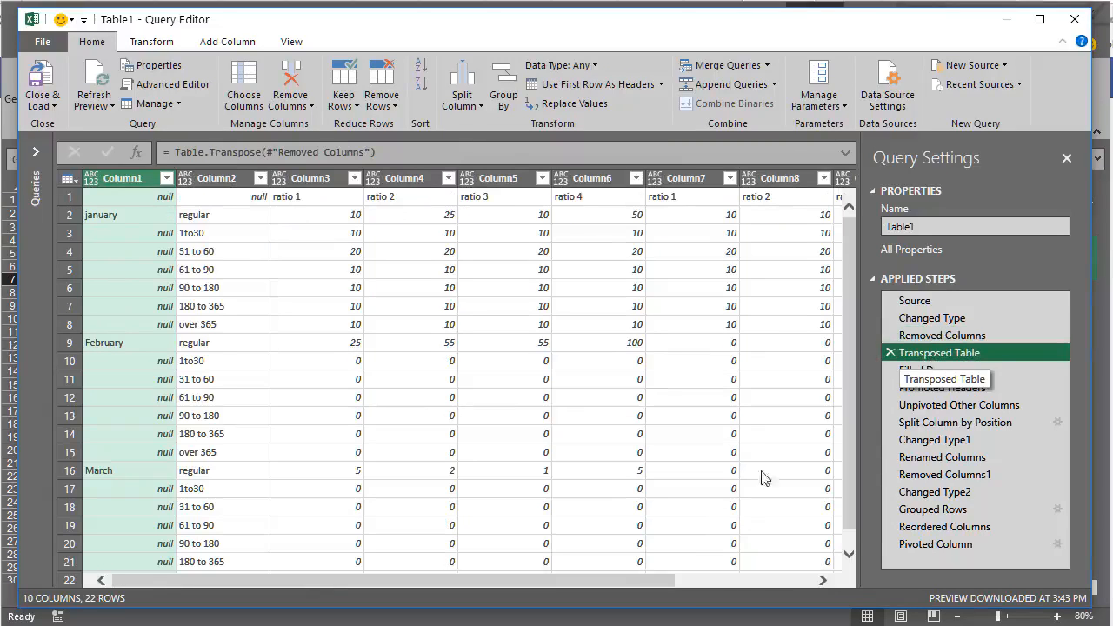
pyautogui.moveTo(330, 594); pyautogui.dragTo(209, 587)
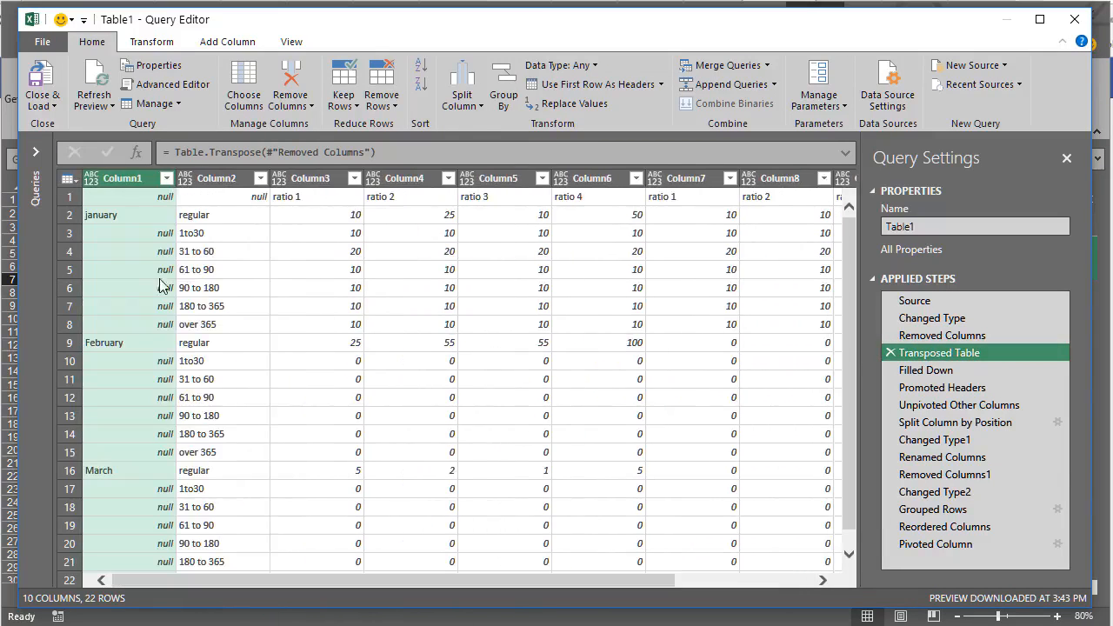
pyautogui.click(950, 344)
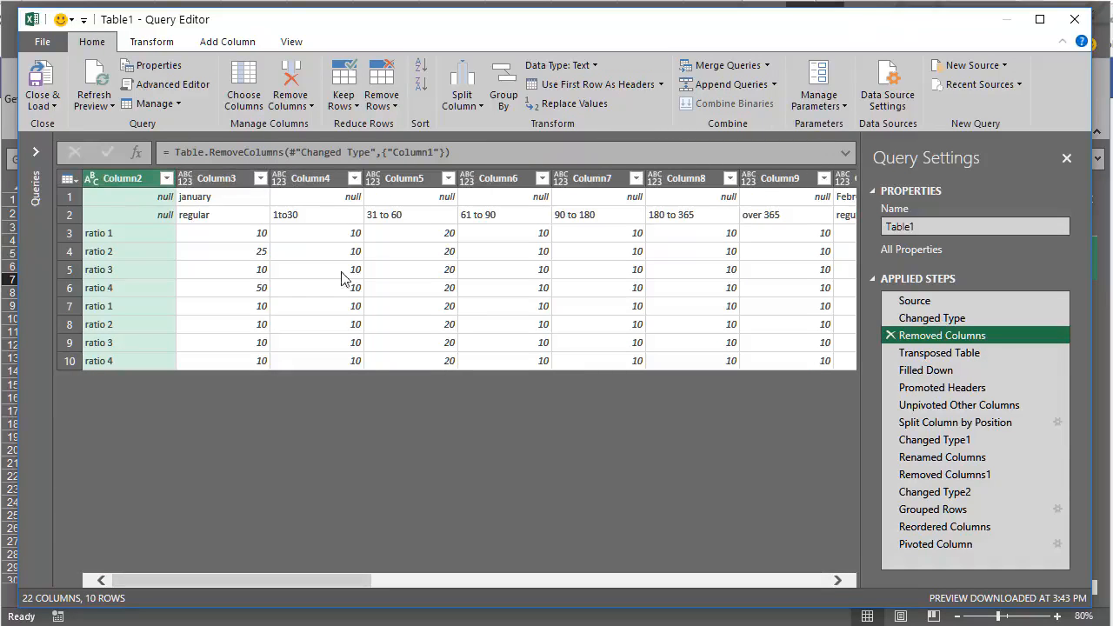
pyautogui.click(922, 357)
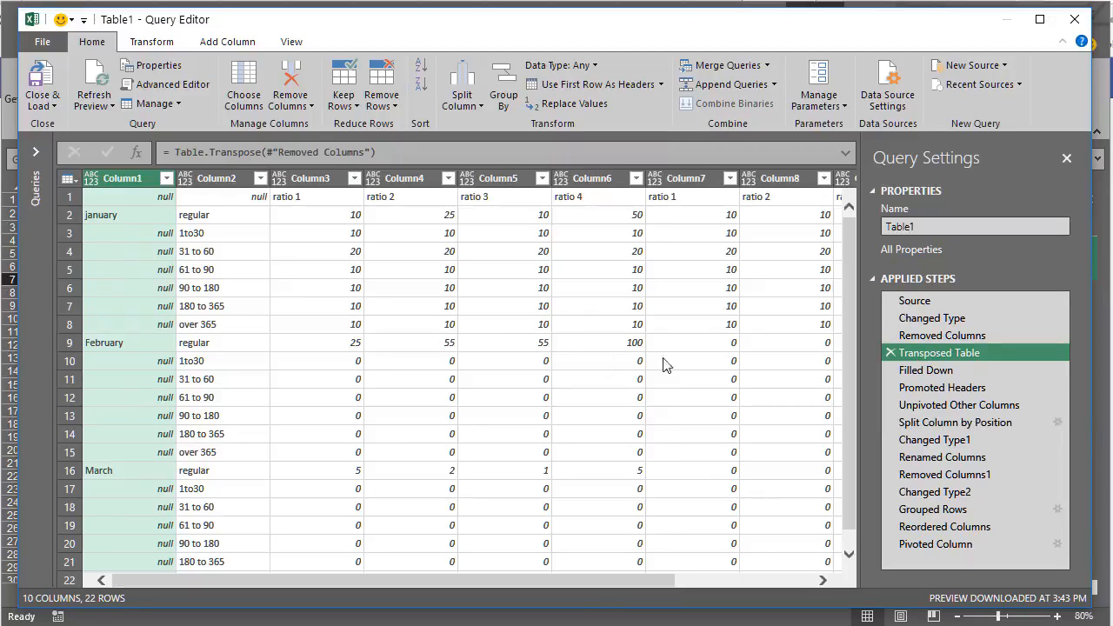
# - Examine the query results at Filled Down, Promoted Headers, Unpivoted Other Columns and Split Column by Position, comparing the ratio headers before and after unpivoting
pyautogui.click(961, 370)
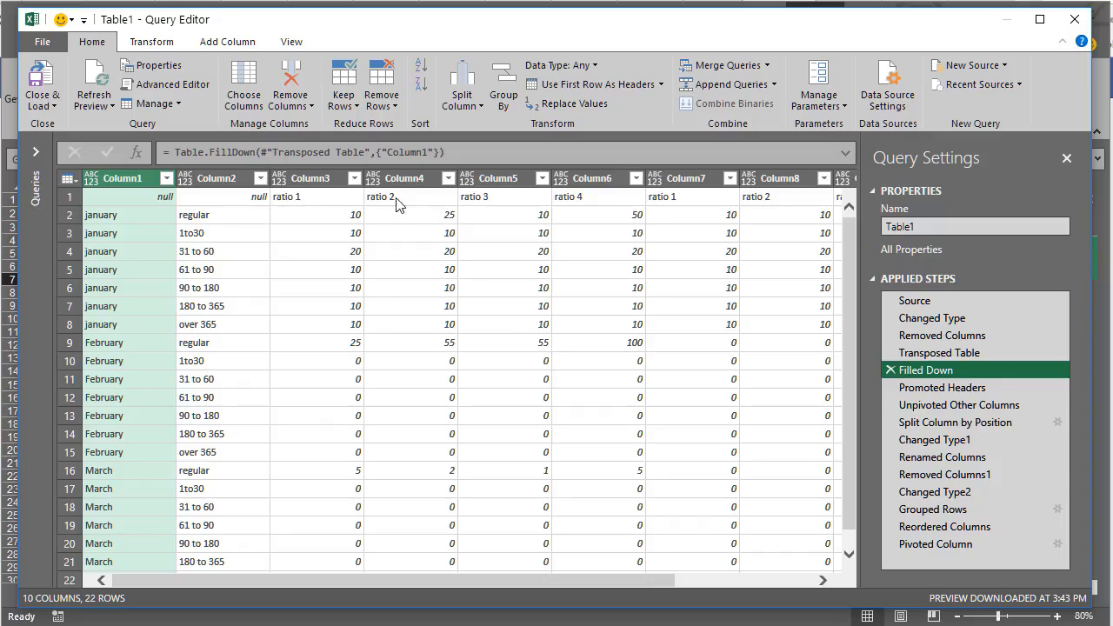
pyautogui.click(922, 388)
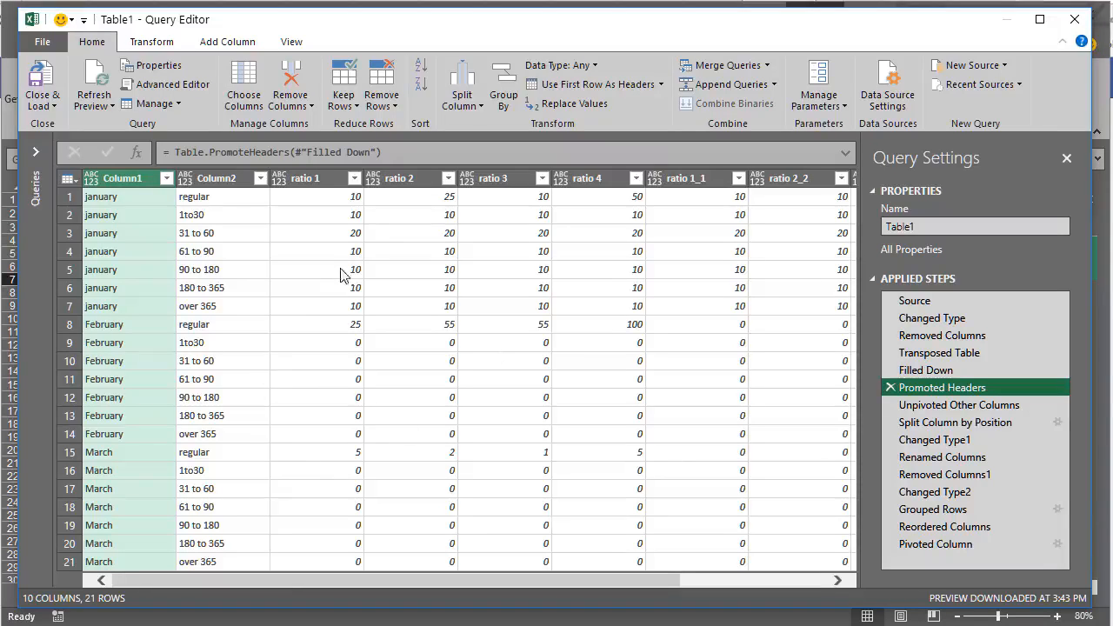
pyautogui.click(920, 408)
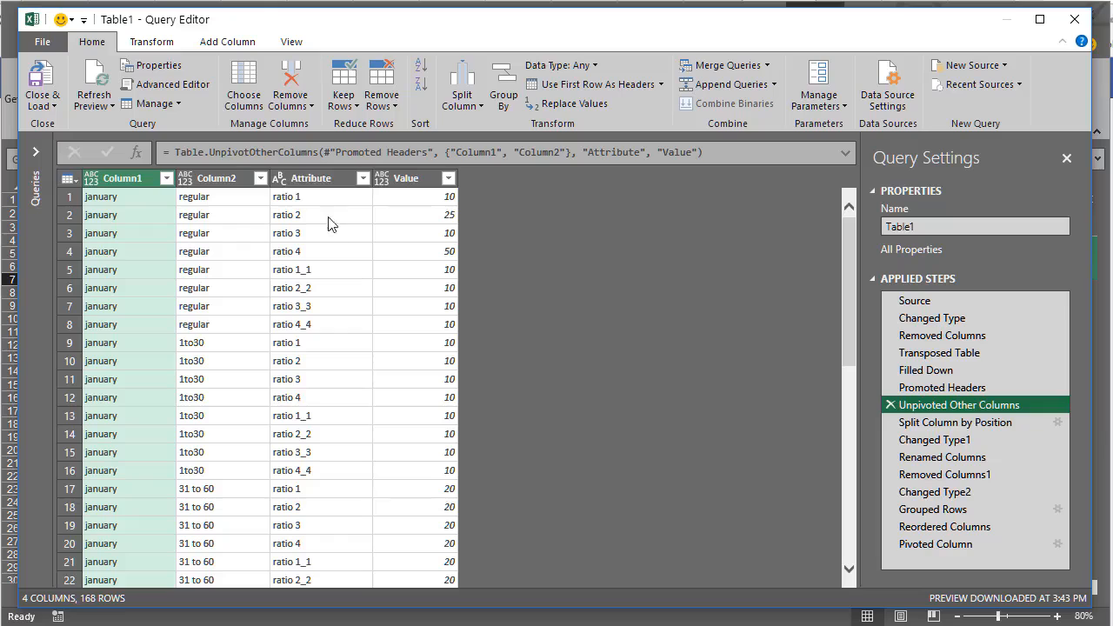
pyautogui.click(935, 388)
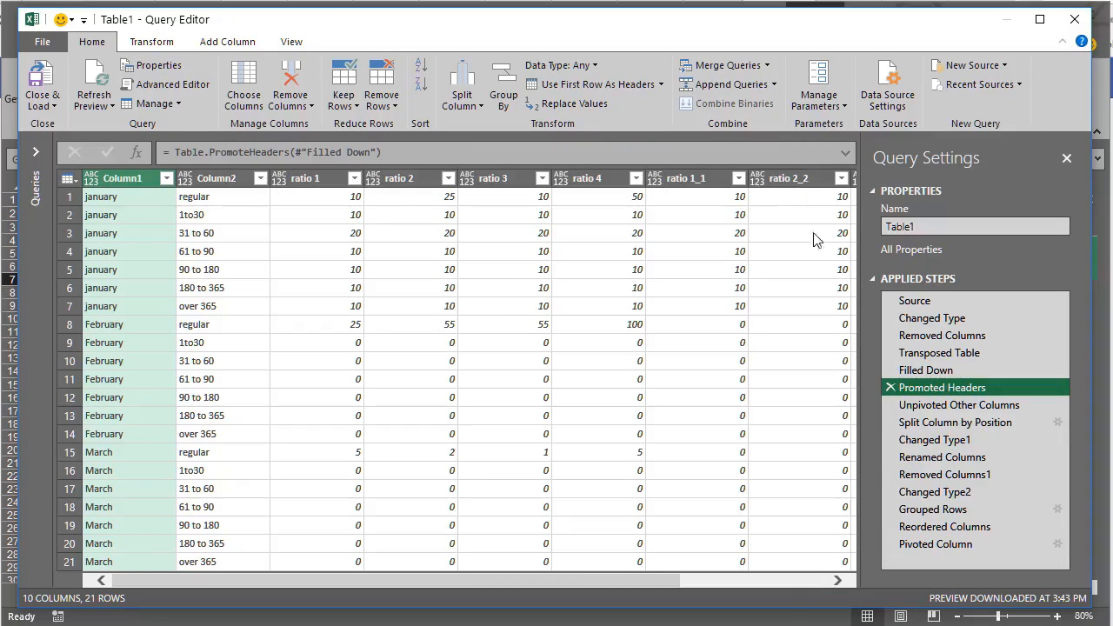
pyautogui.click(937, 406)
pyautogui.click(938, 423)
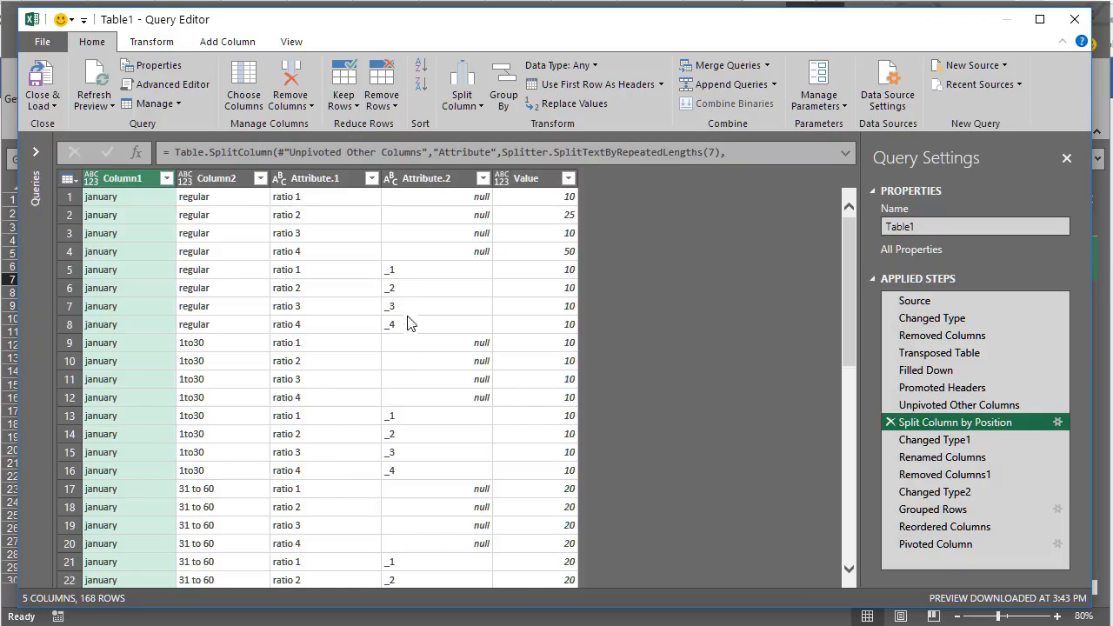
# - Examine the query results at Changed Type1, Renamed Columns, Removed Columns1 and Changed Type2, comparing the column names before and after renaming
pyautogui.click(919, 443)
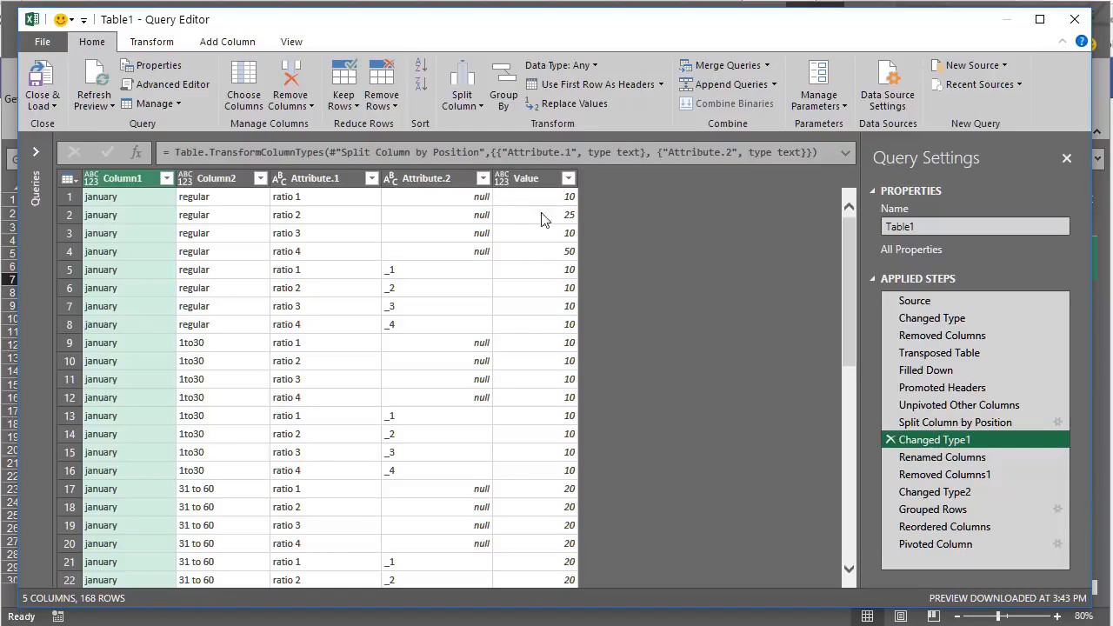
pyautogui.click(929, 459)
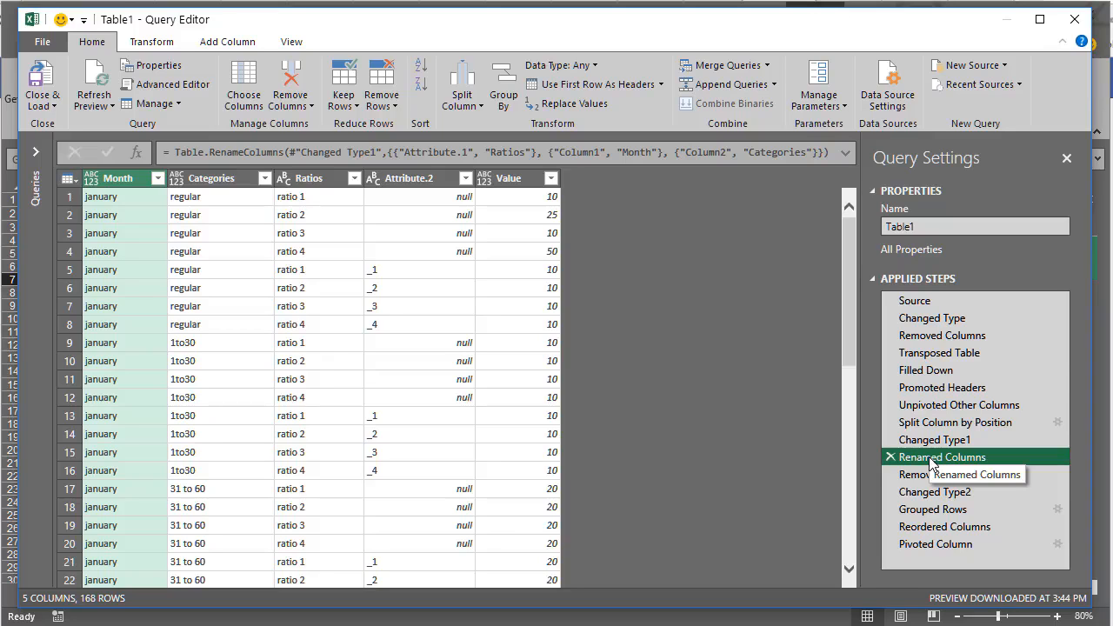
pyautogui.click(929, 440)
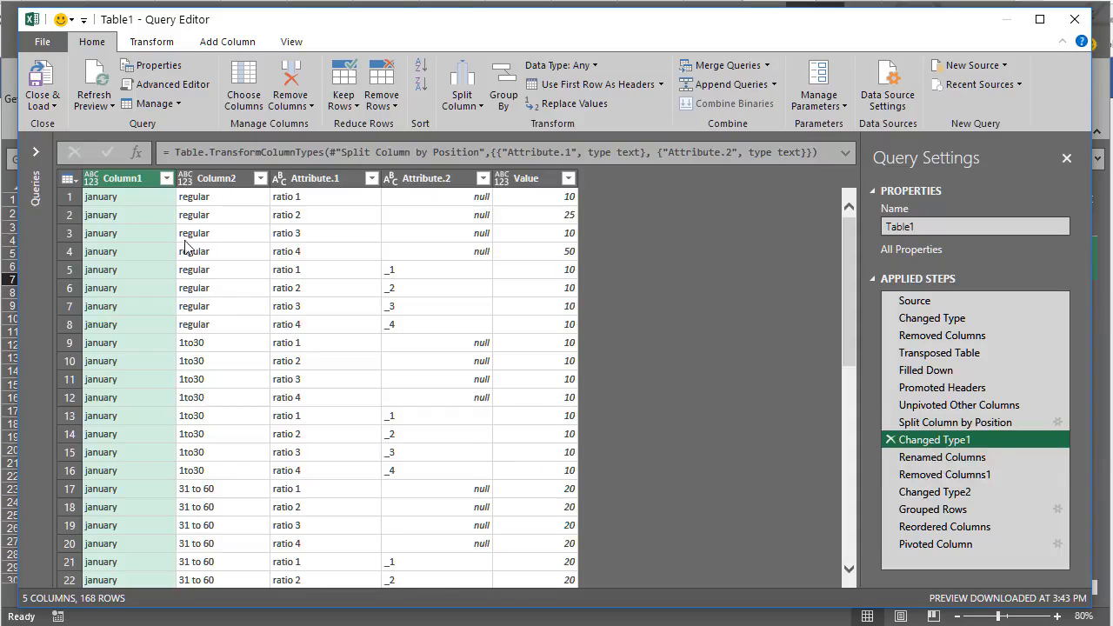
pyautogui.click(931, 457)
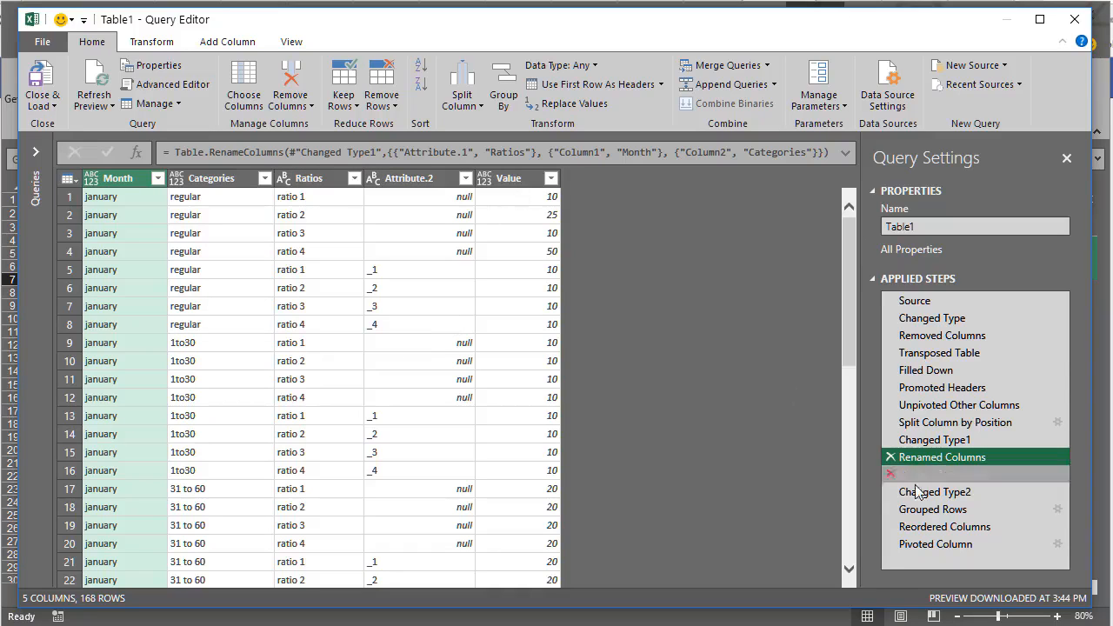
pyautogui.click(945, 476)
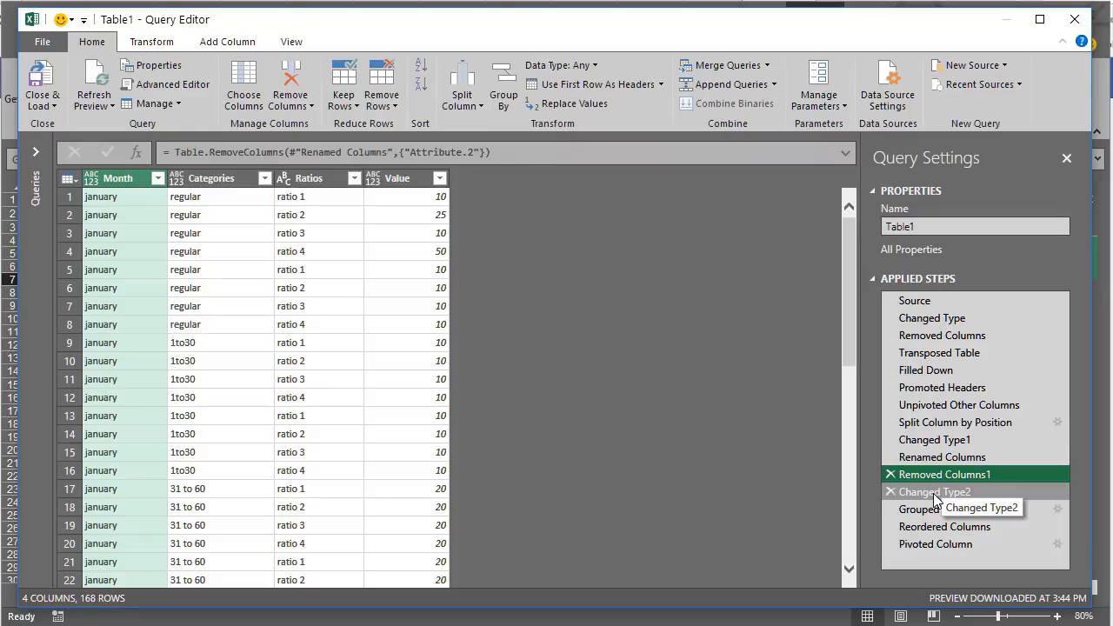
pyautogui.click(936, 494)
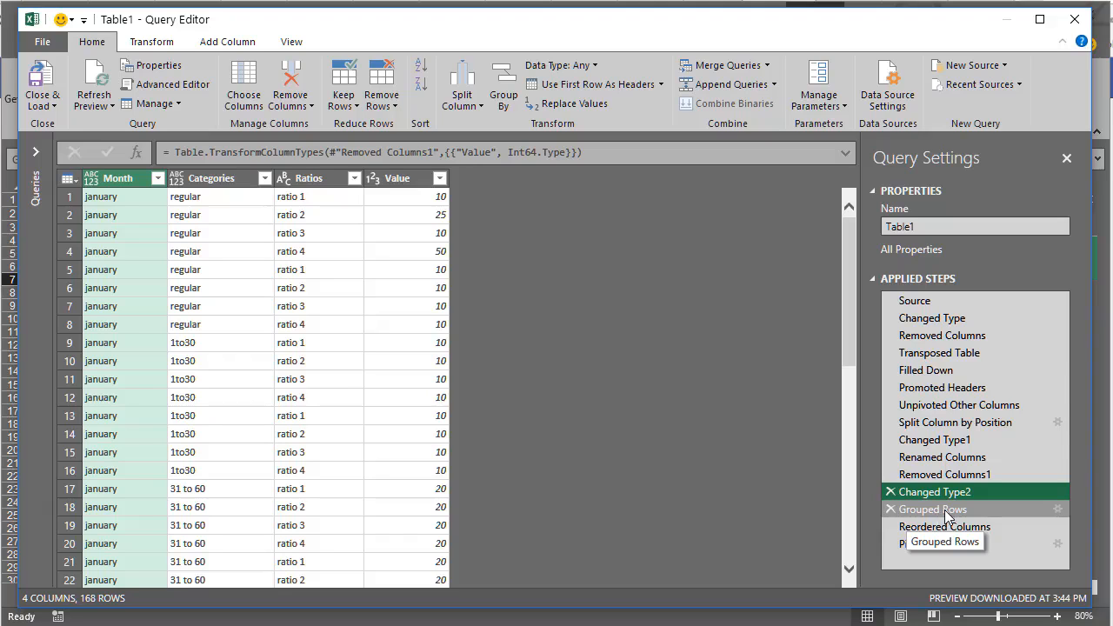
# - Inspect the Group By settings of the Grouped Rows step, then close them without changes
pyautogui.click(1056, 512)
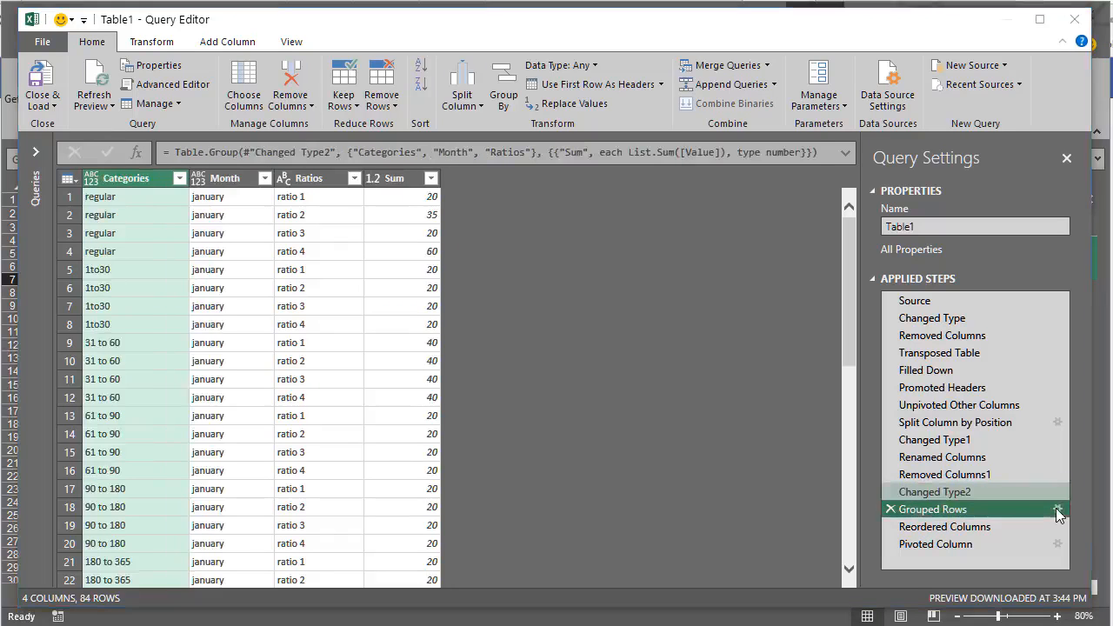
pyautogui.click(1058, 512)
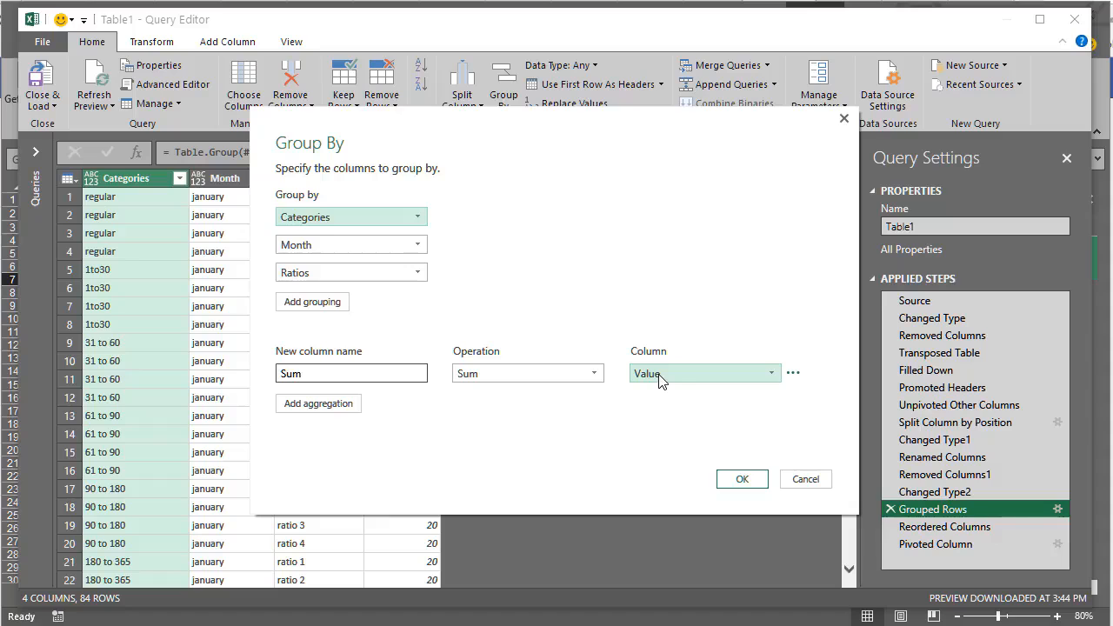
pyautogui.click(738, 480)
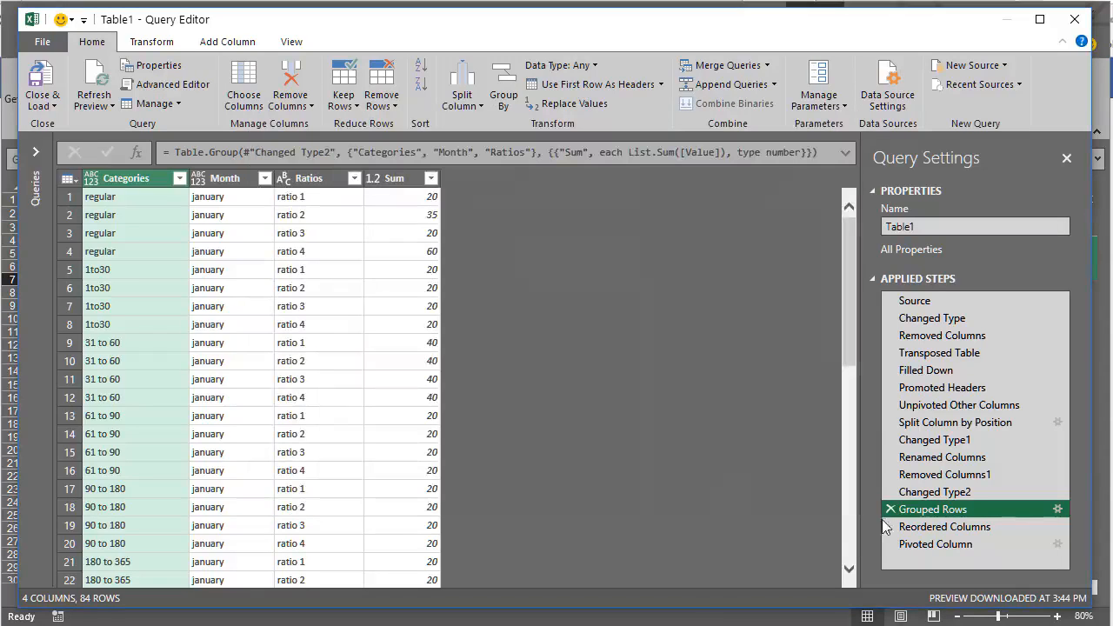
# - Compare the table at Changed Type2, Grouped Rows and Reordered Columns to see how grouping and column order change it
pyautogui.click(936, 494)
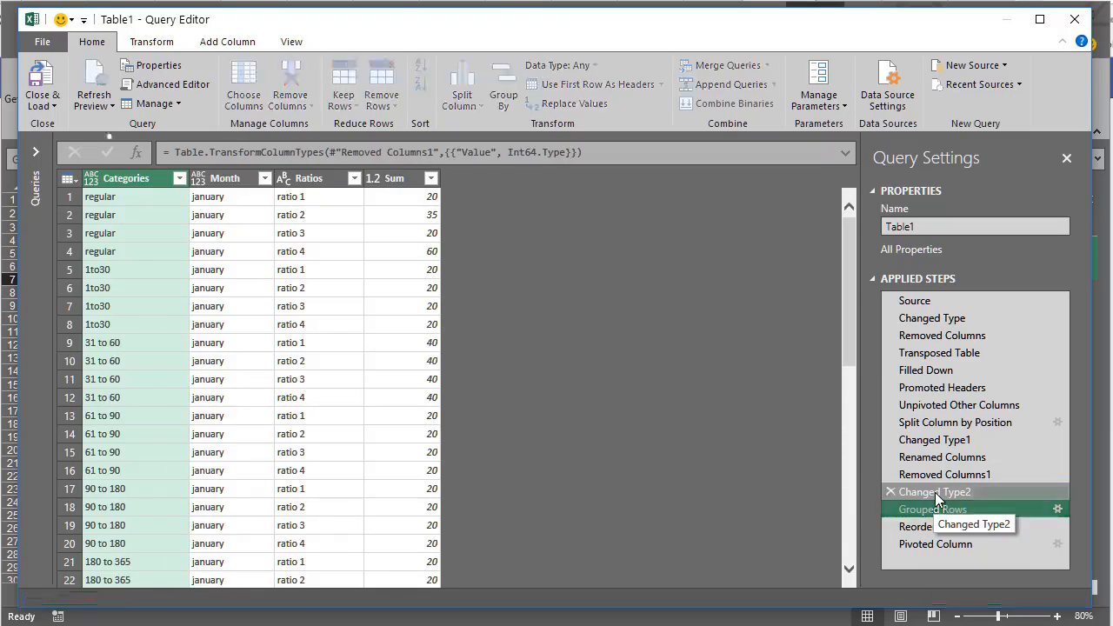
pyautogui.click(932, 510)
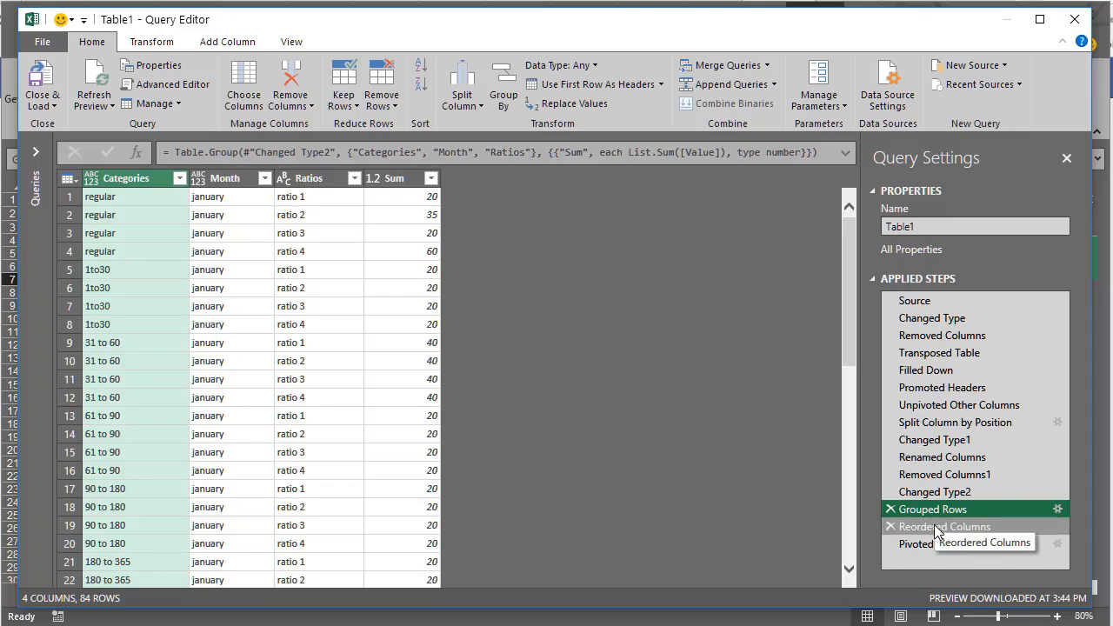
pyautogui.click(936, 528)
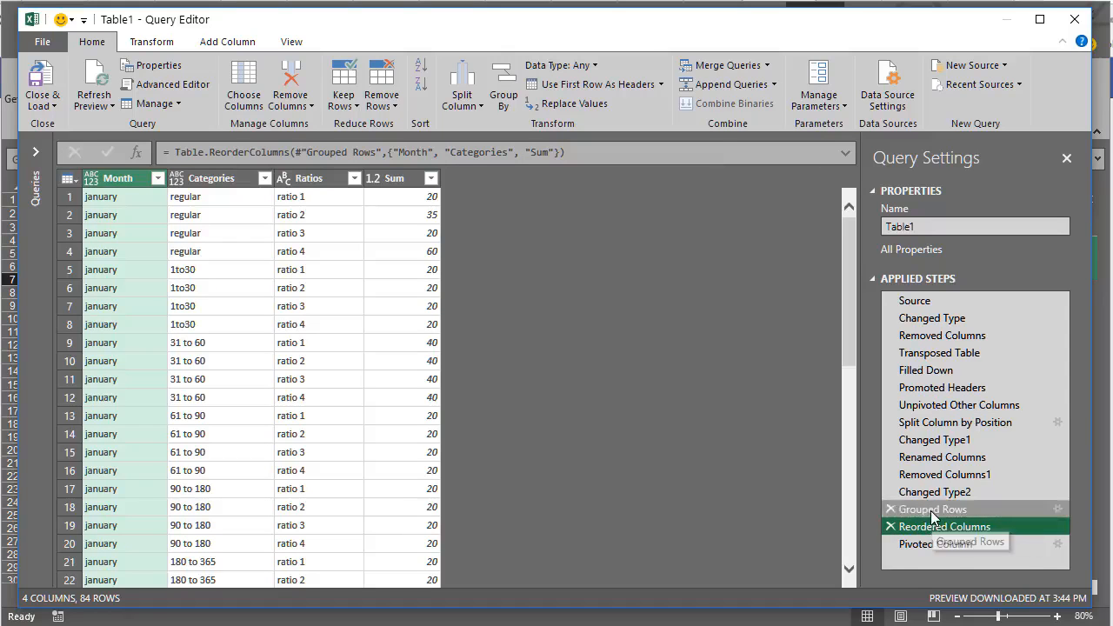
pyautogui.click(933, 511)
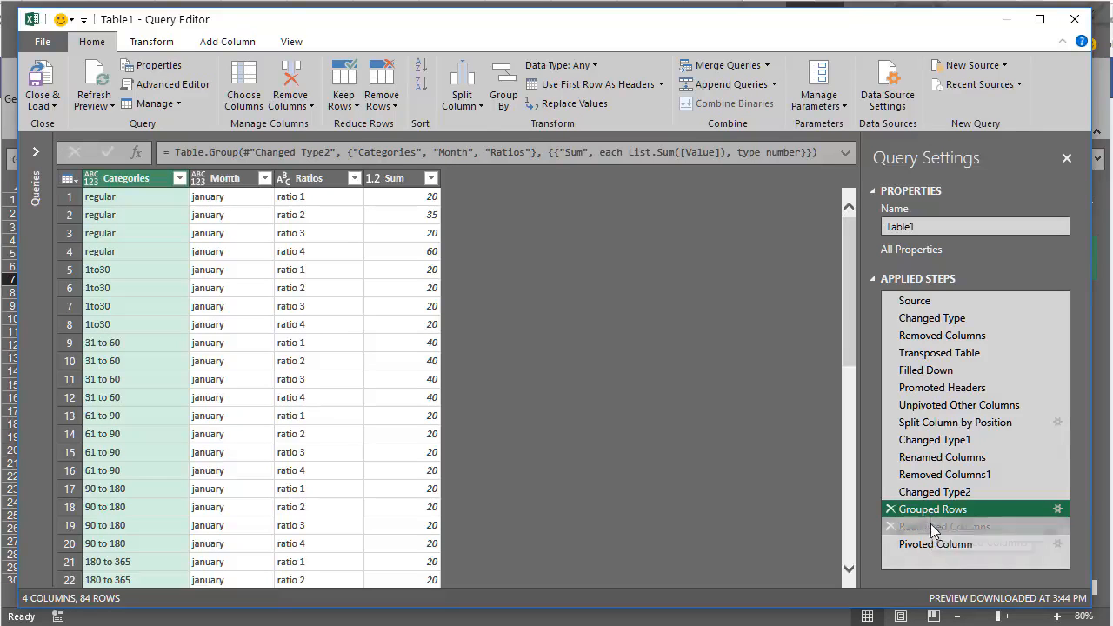
pyautogui.click(933, 531)
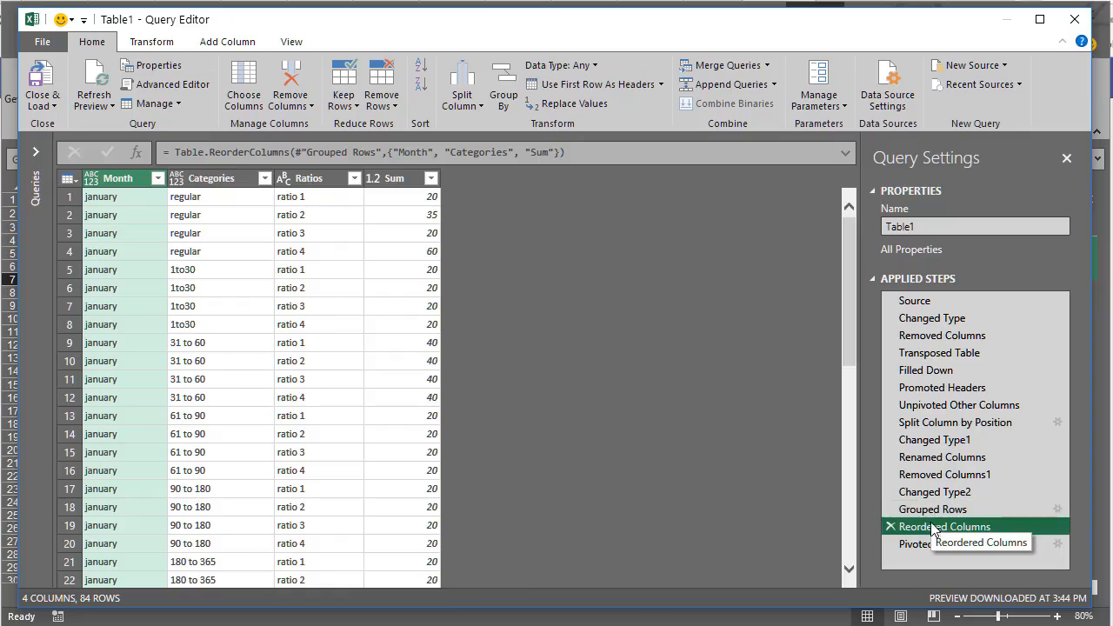
pyautogui.click(932, 511)
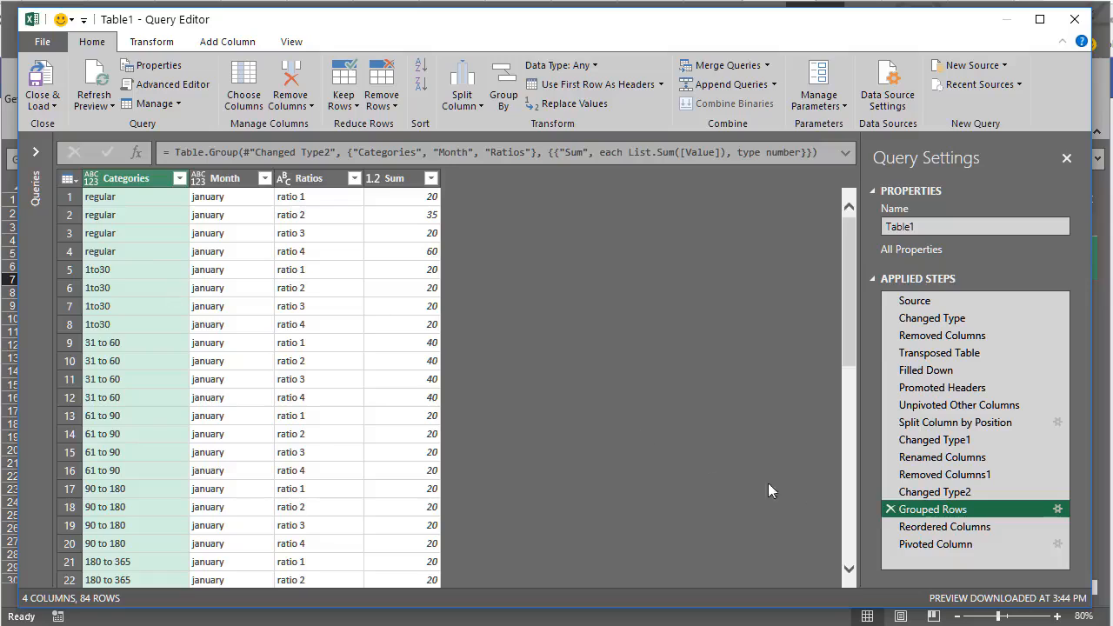
pyautogui.click(940, 528)
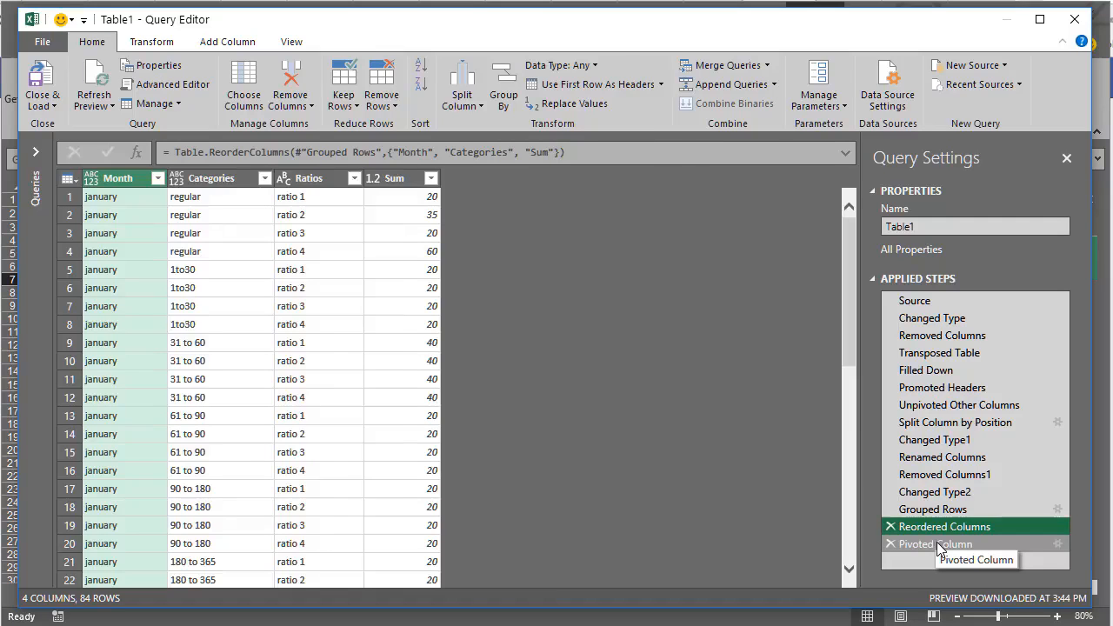
# - Inspect the Pivot Column settings of the Pivoted Column step, then close them without changes
pyautogui.click(937, 546)
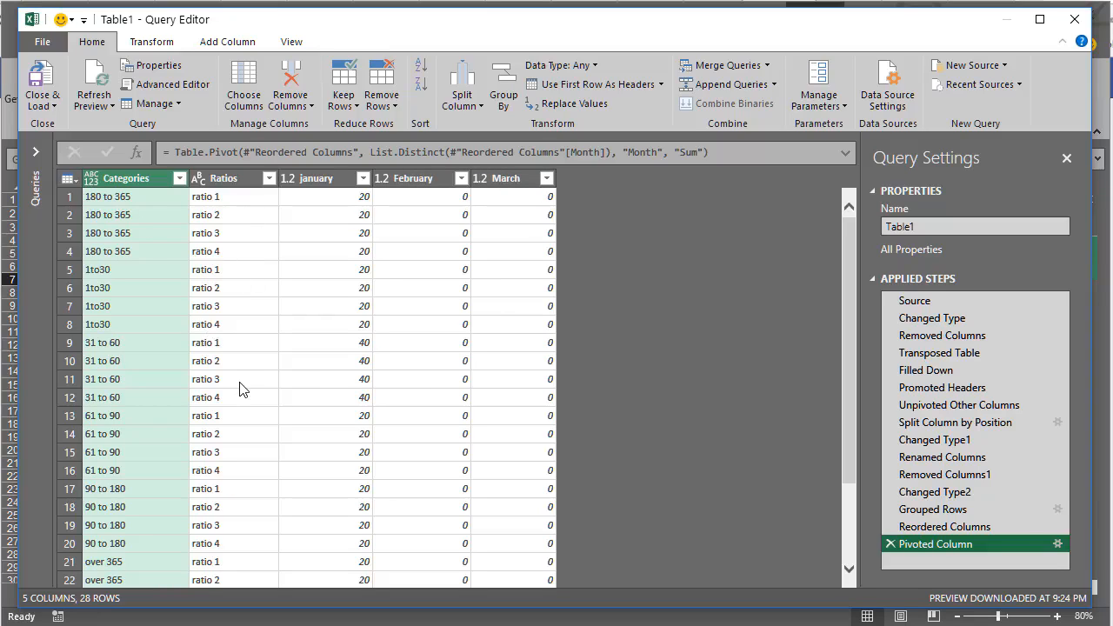
pyautogui.click(1058, 545)
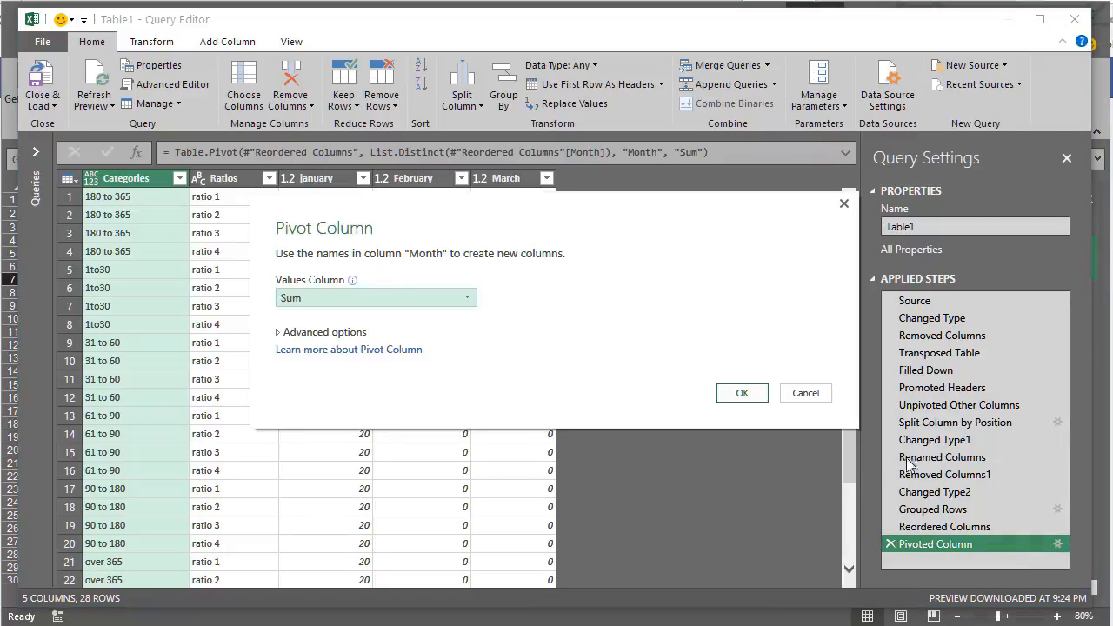
pyautogui.click(798, 395)
# - Review the Table1 query's full M code in the Advanced Editor, then close it without changes
pyautogui.click(290, 41)
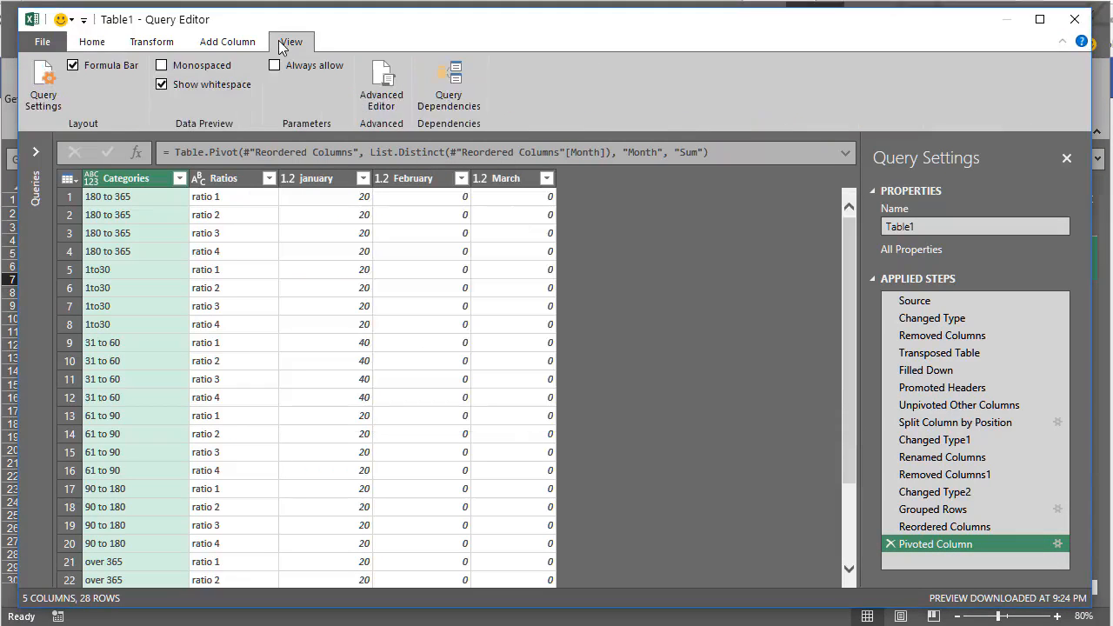
pyautogui.click(383, 92)
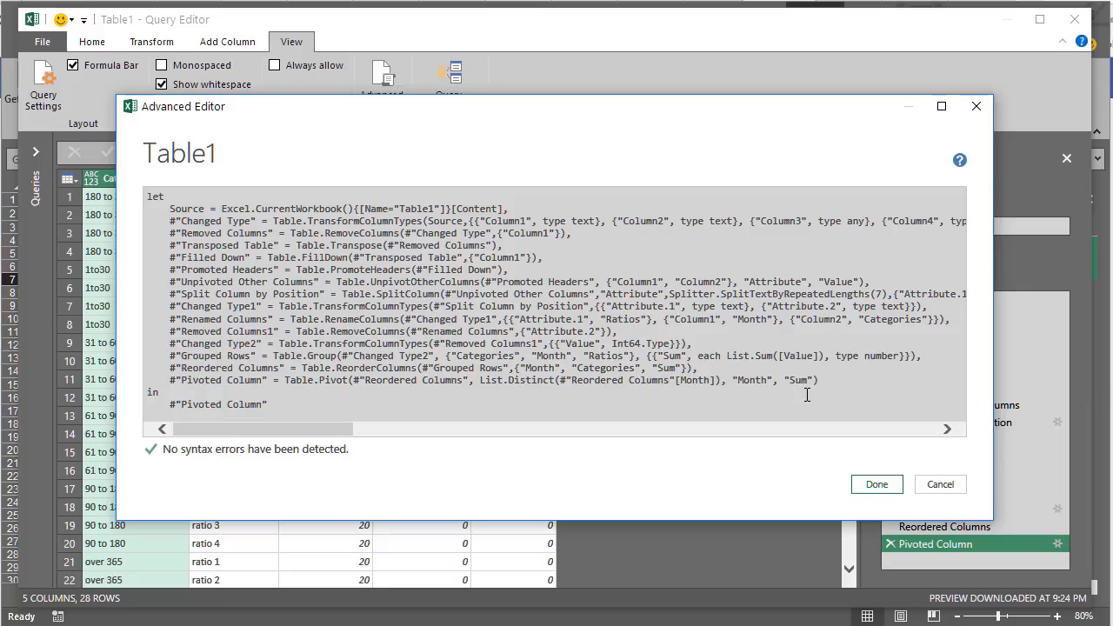
pyautogui.click(940, 485)
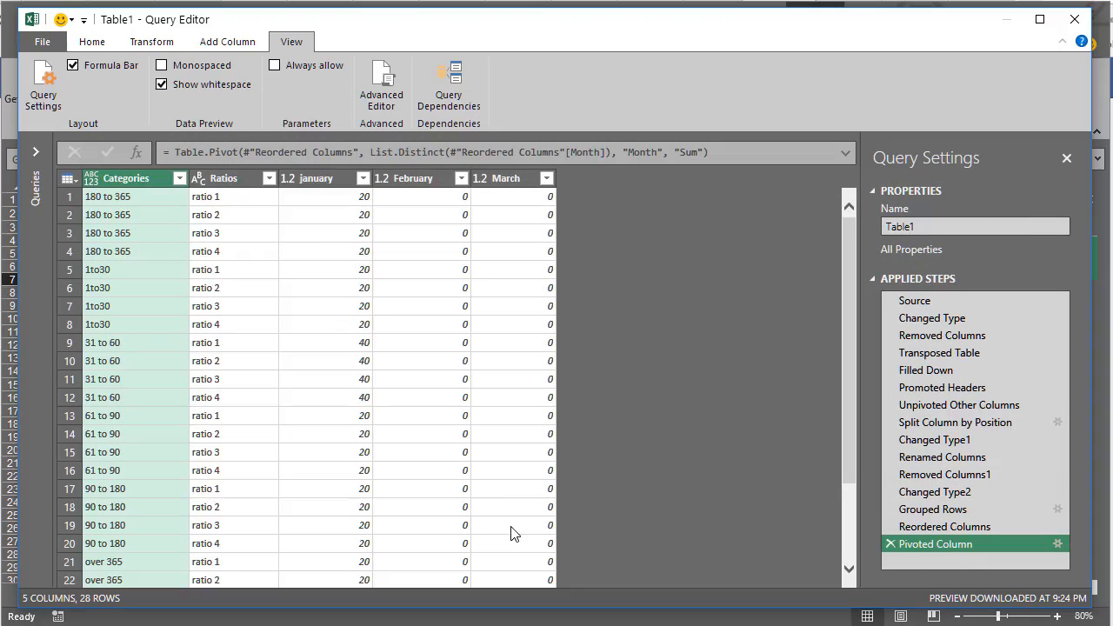
# - Look through all rows of the pivoted result, then close the Query Editor and return to the workbook
pyautogui.scroll(-2, 509, 532)
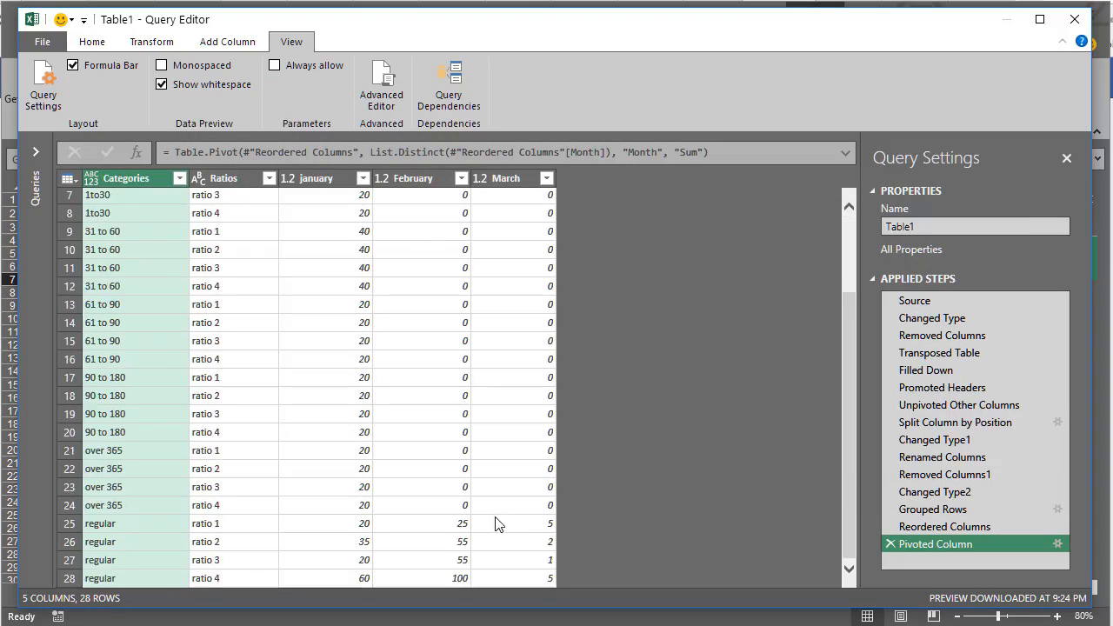
pyautogui.scroll(2, 492, 515)
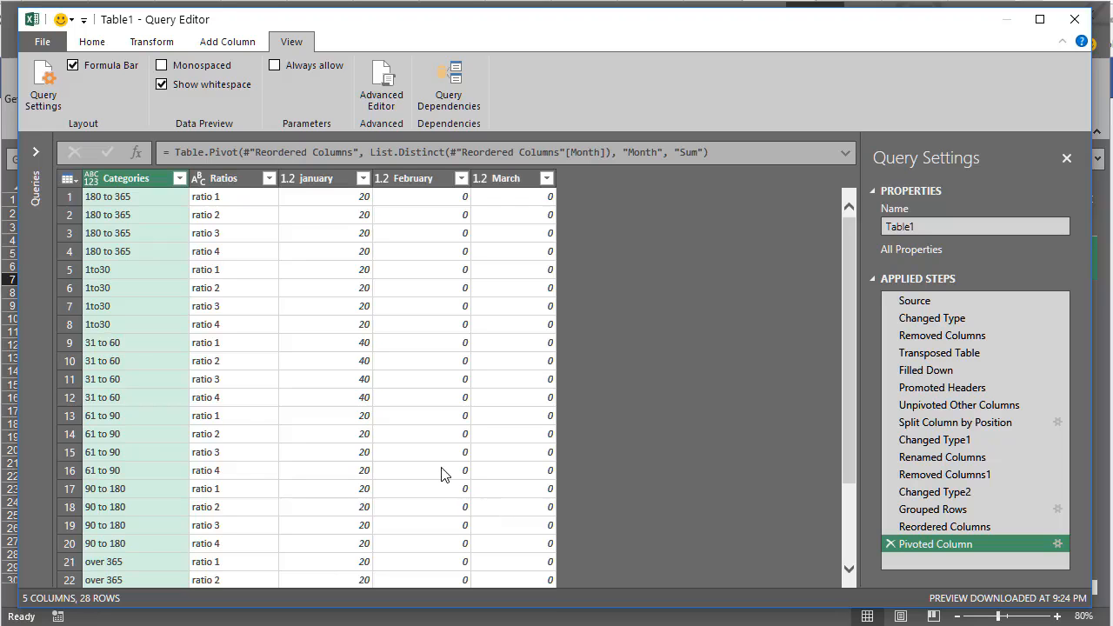
pyautogui.click(1075, 19)
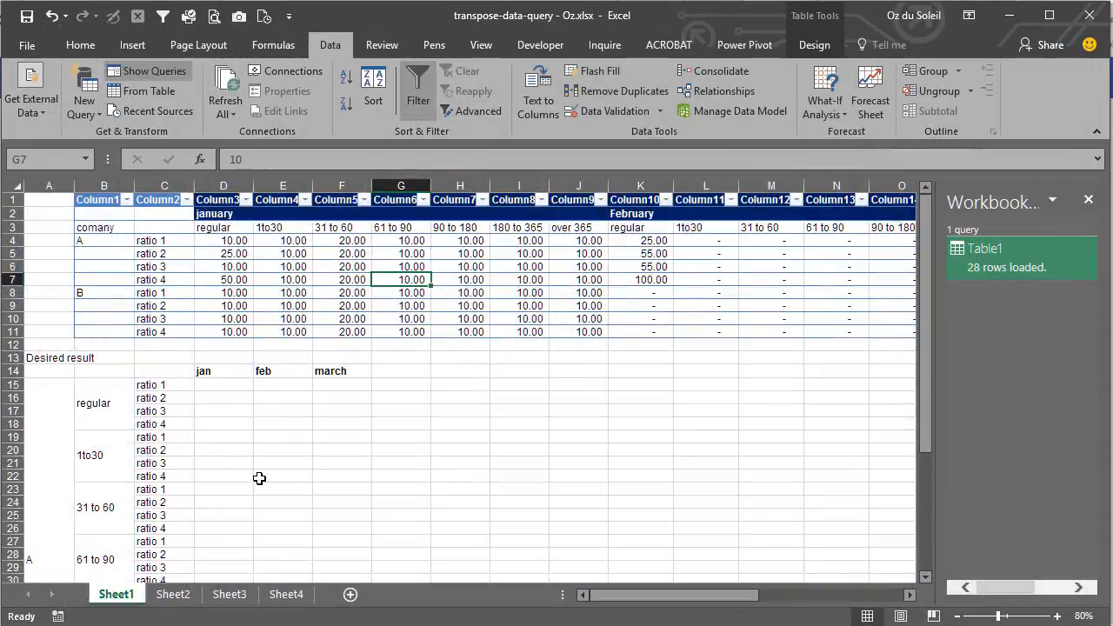
# - Compare the regular category of Sheet1's desired result with the loaded Table1 output on Sheet4, selecting its regular rows A26:E29
pyautogui.click(104, 405)
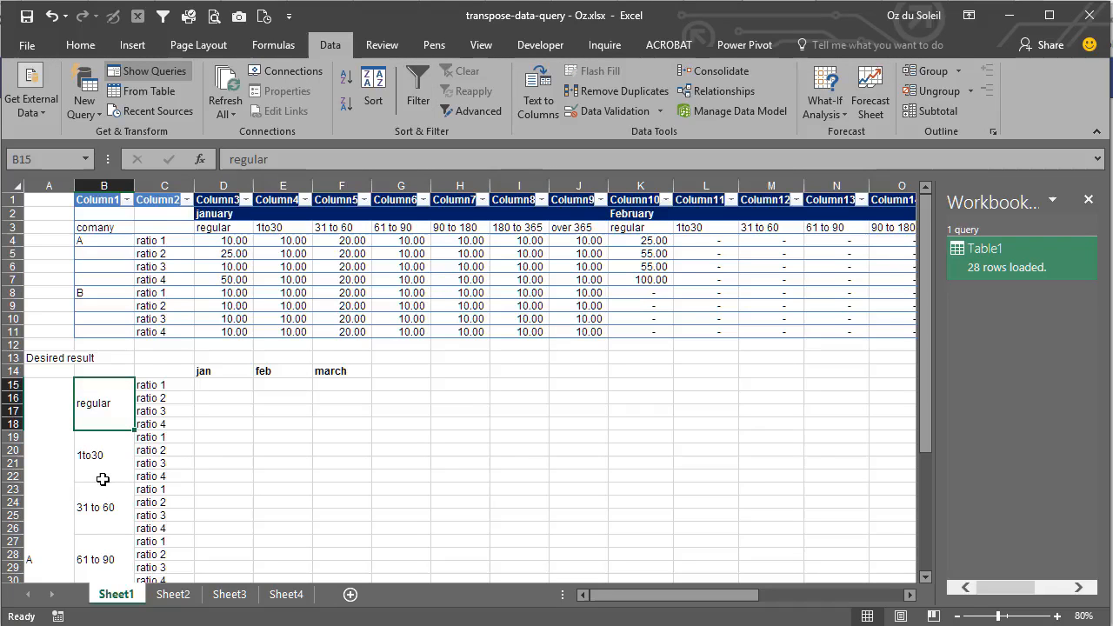
pyautogui.click(969, 269)
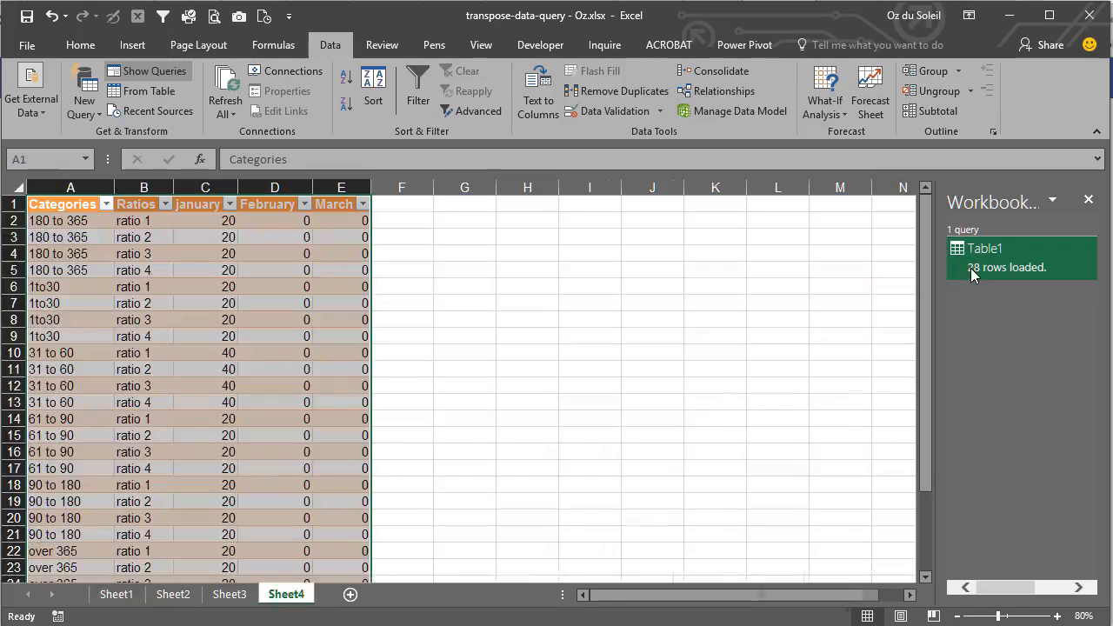
pyautogui.click(109, 408)
pyautogui.scroll(-6, 111, 404)
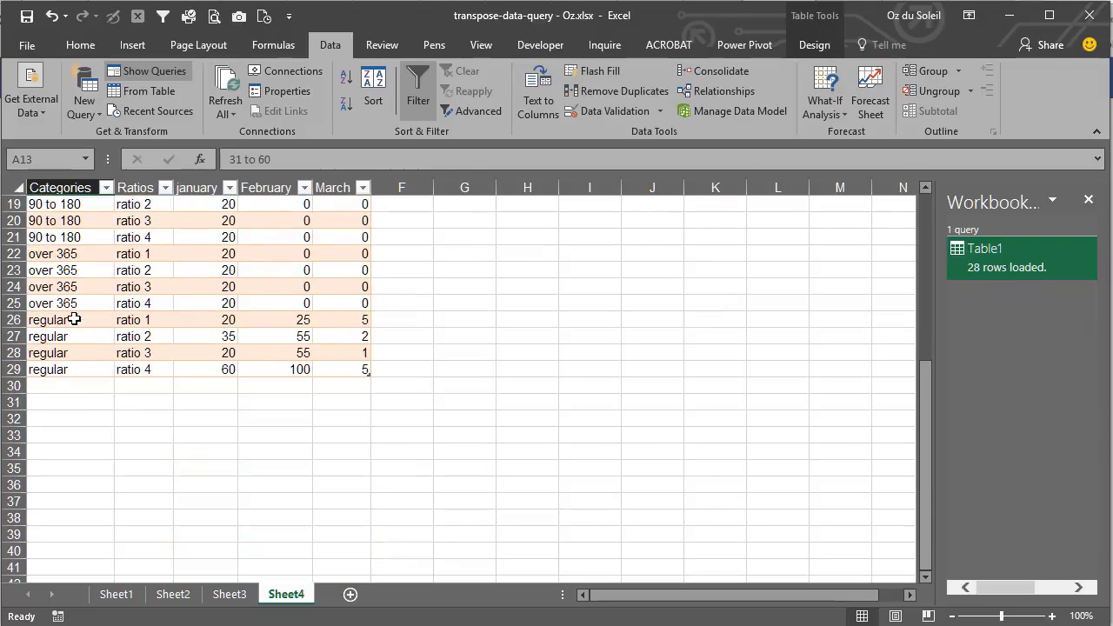
pyautogui.moveTo(75, 319); pyautogui.dragTo(329, 366)
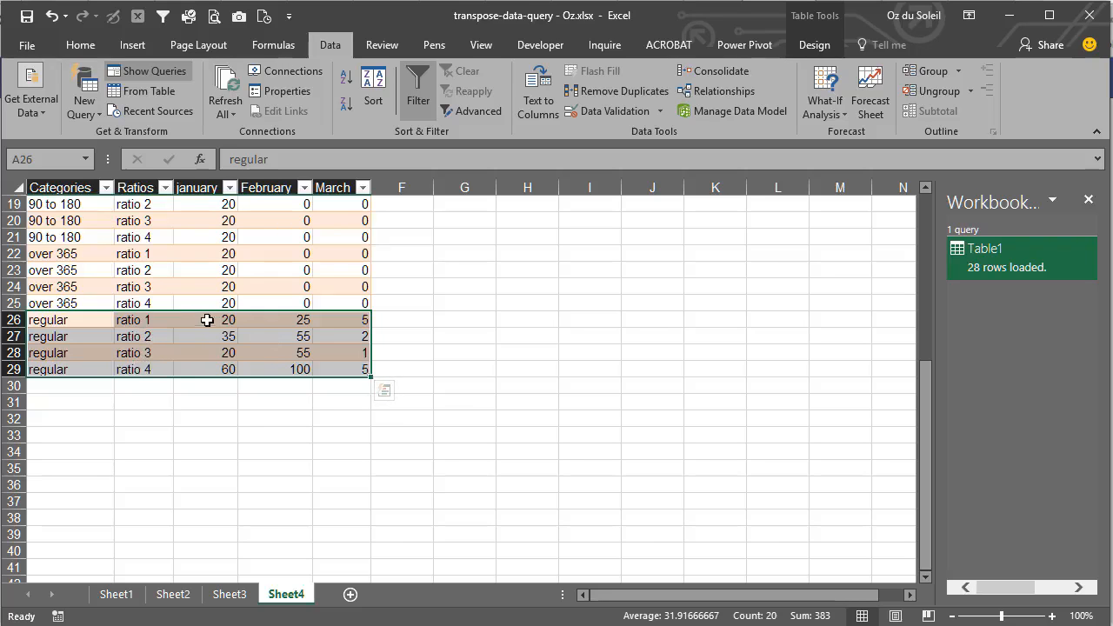
# - Return to Sheet1 and examine the category order and ratio rows of the Desired result layout
pyautogui.click(125, 600)
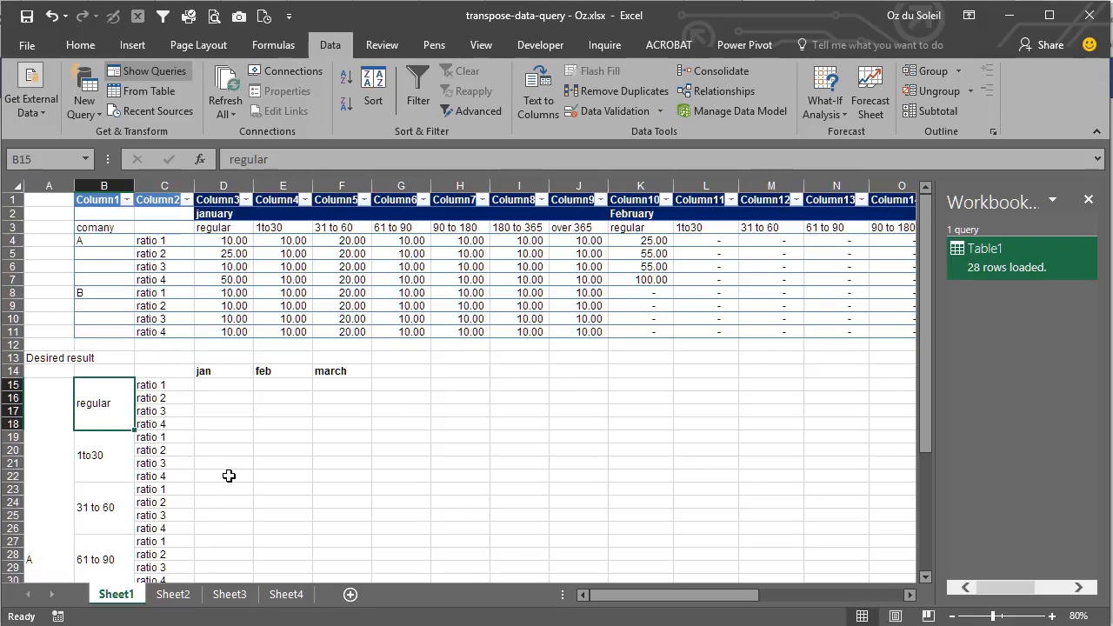
pyautogui.scroll(-5, 118, 466)
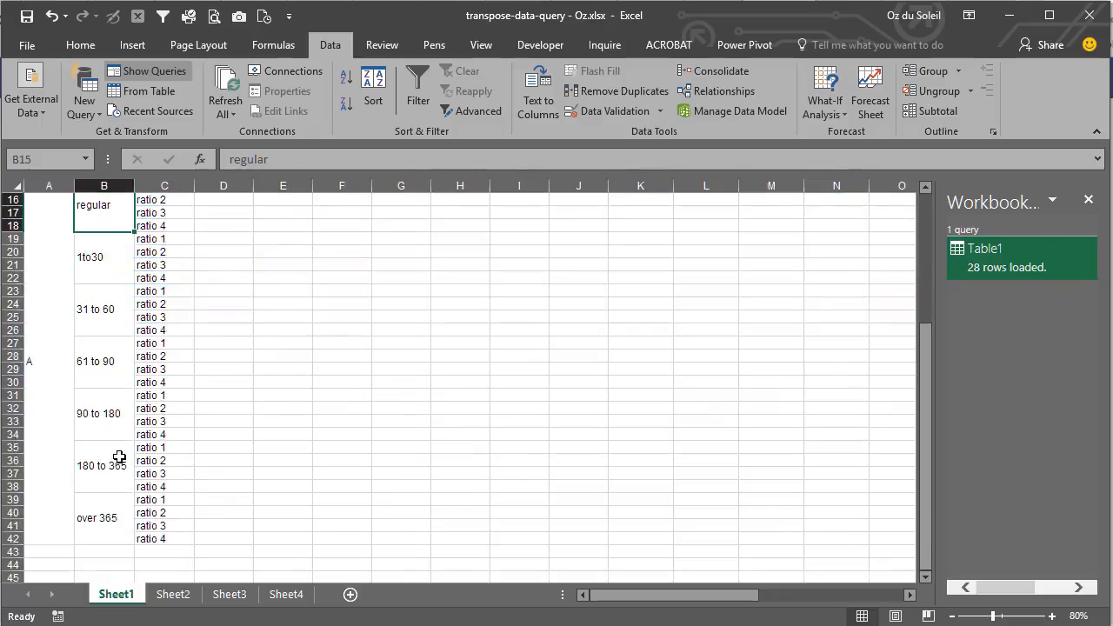
pyautogui.scroll(5, 114, 458)
pyautogui.scroll(-5, 102, 447)
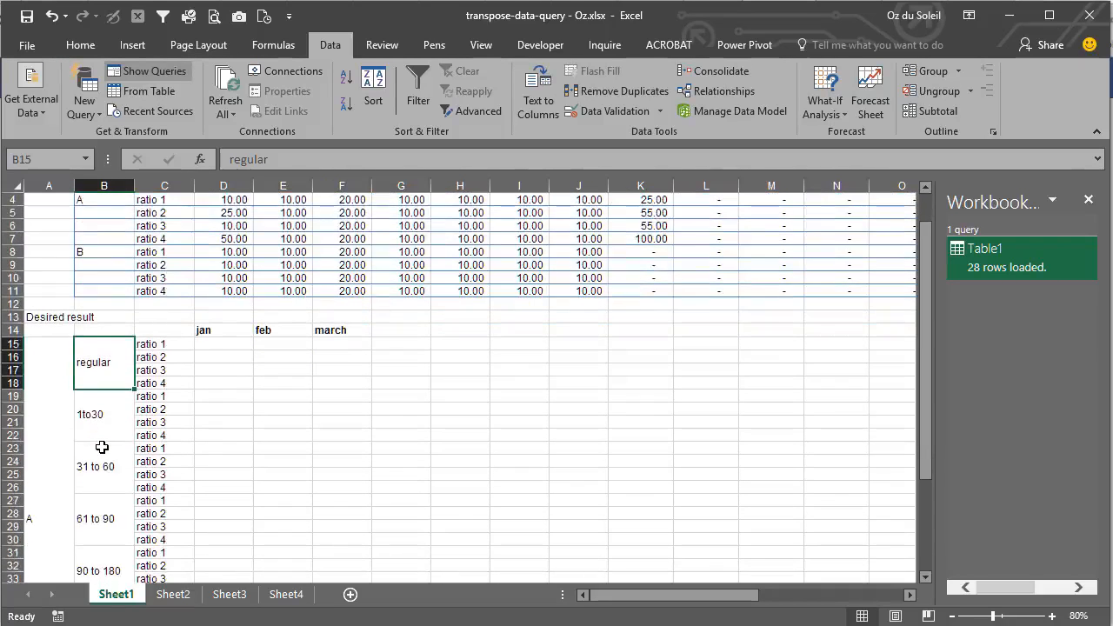
pyautogui.scroll(5, 102, 447)
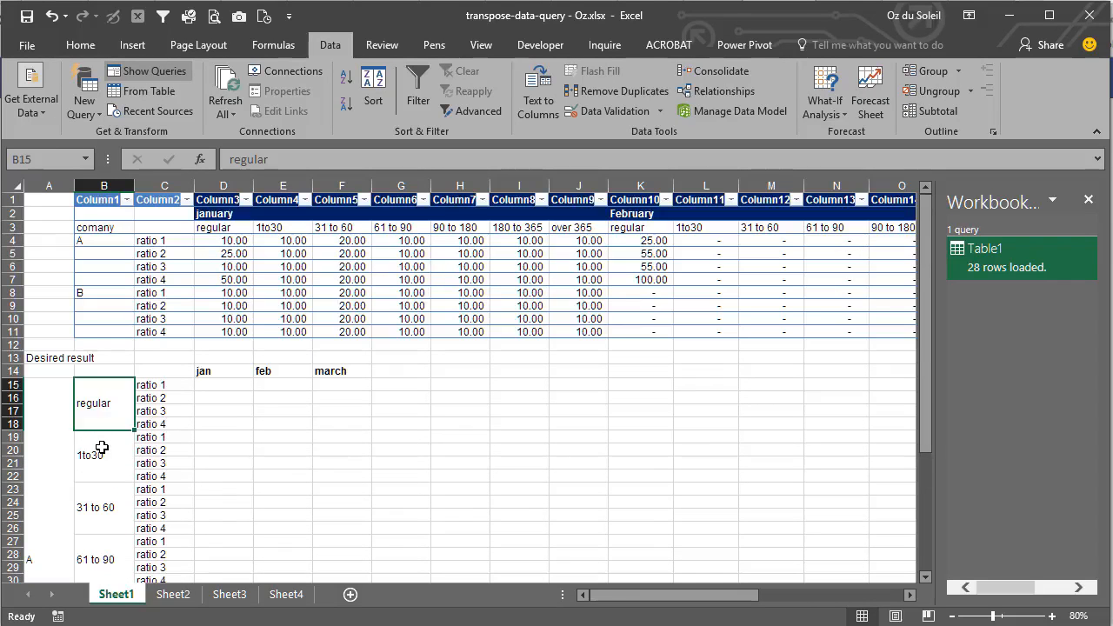